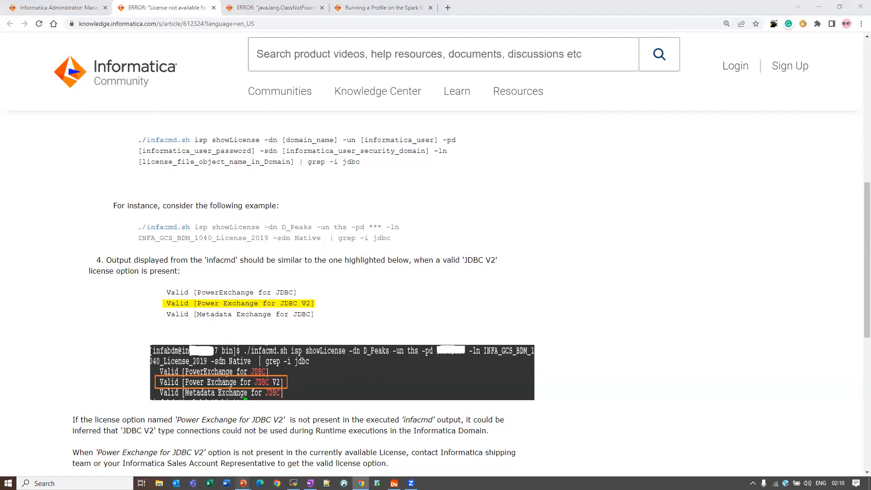
Step: Review the Prerequisite and Configuration slide, and switch to Informatica Administrator to show the profiling_jdbc connection's properties
{"action": "mouse_move", "coordinate": [244, 483]}
{"action": "left_click", "coordinate": [241, 453]}
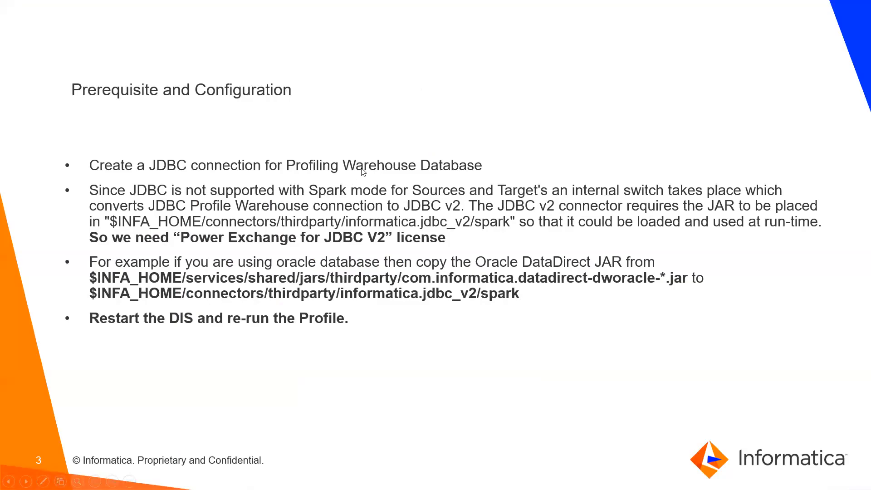
{"action": "key", "text": "alt+Tab"}
{"action": "left_click", "coordinate": [59, 7]}
{"action": "left_click", "coordinate": [154, 76]}
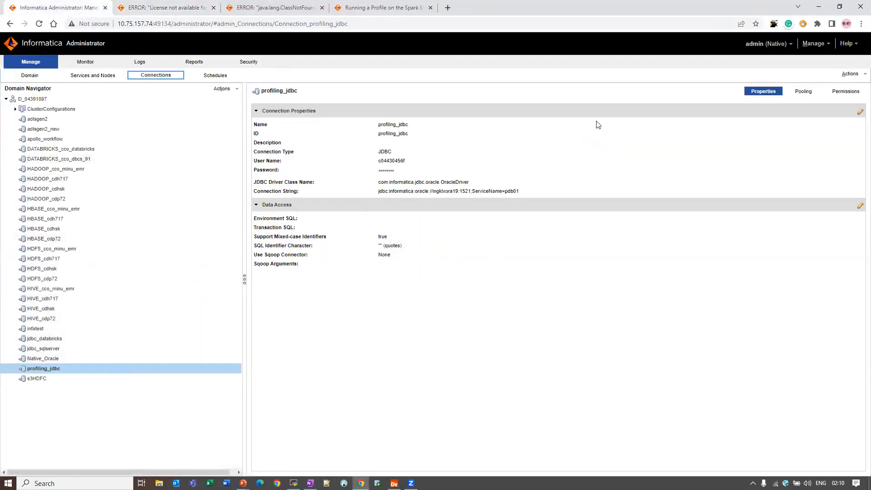
Step: Open the DISHDFC Data Integration Service and inspect its Profiling Warehouse Database Properties
{"action": "left_click", "coordinate": [93, 76]}
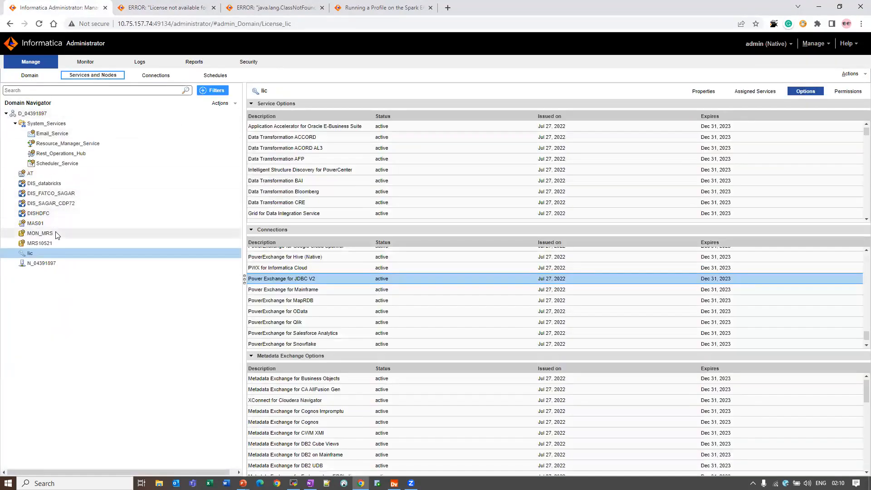
{"action": "left_click", "coordinate": [50, 215]}
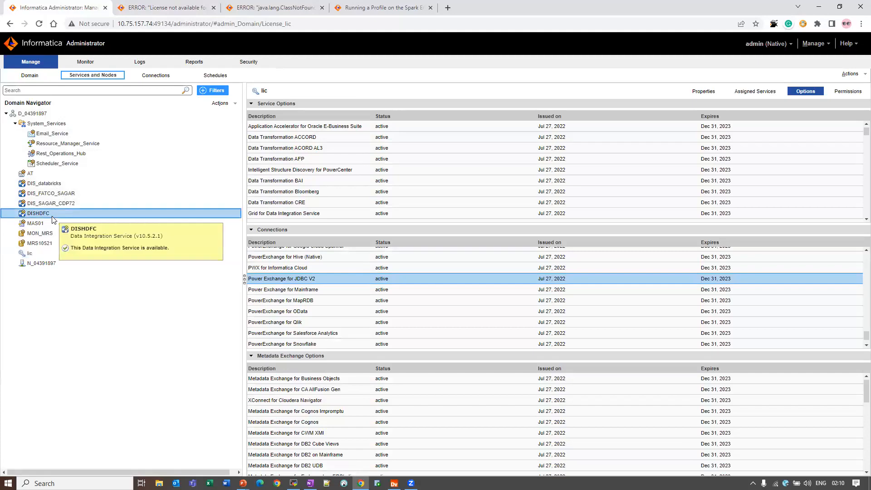
{"action": "scroll", "coordinate": [593, 235], "scroll_direction": "down", "scroll_amount": 3}
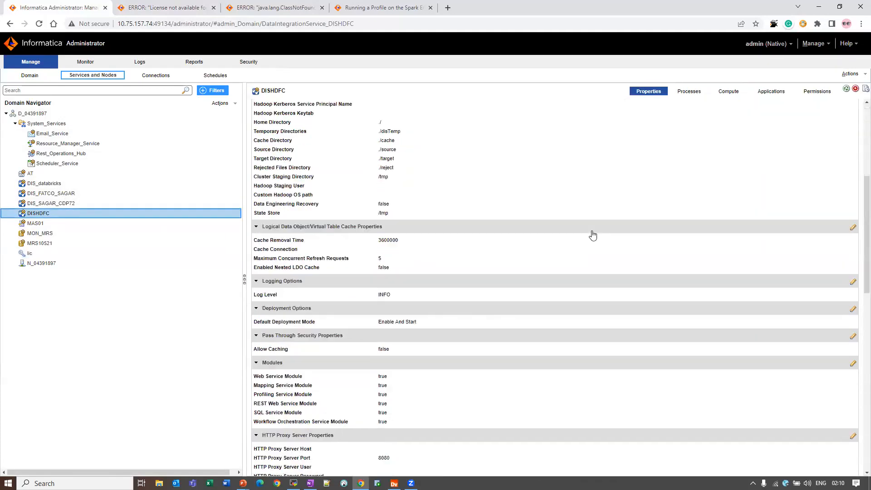
{"action": "scroll", "coordinate": [593, 236], "scroll_direction": "down", "scroll_amount": 10}
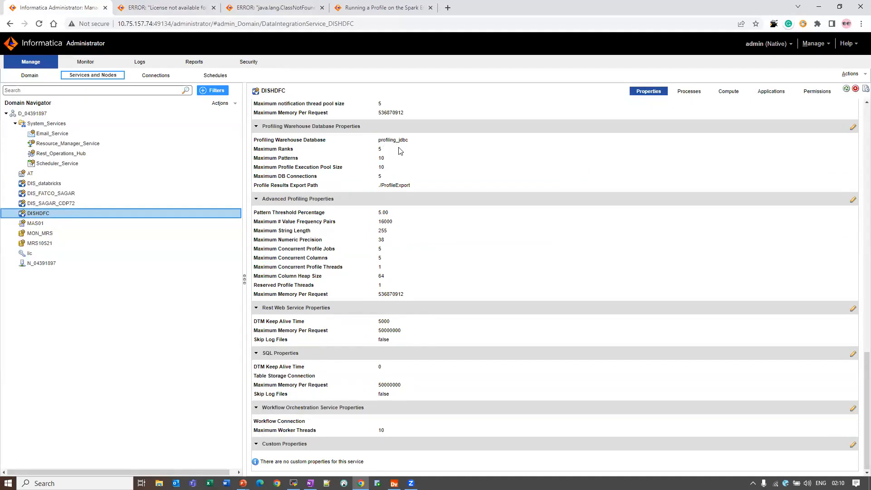
{"action": "scroll", "coordinate": [772, 160], "scroll_direction": "up", "scroll_amount": 1}
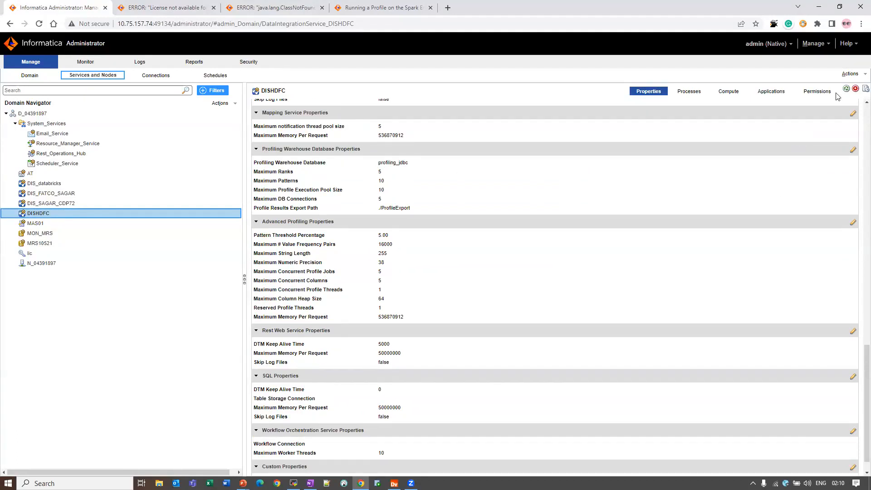
Step: Show the Profiling Warehouse Database Contents actions available for DISHDFC without running any of them
{"action": "left_click", "coordinate": [850, 74]}
{"action": "mouse_move", "coordinate": [798, 138]}
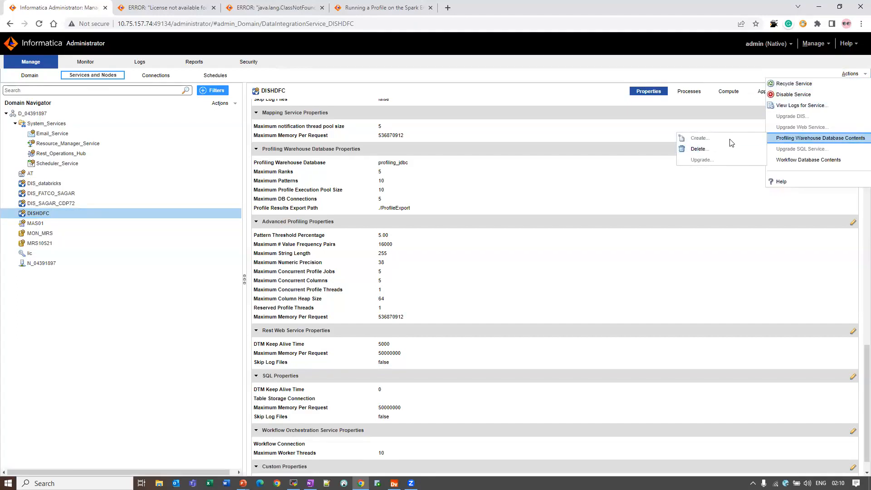
{"action": "left_click", "coordinate": [485, 207]}
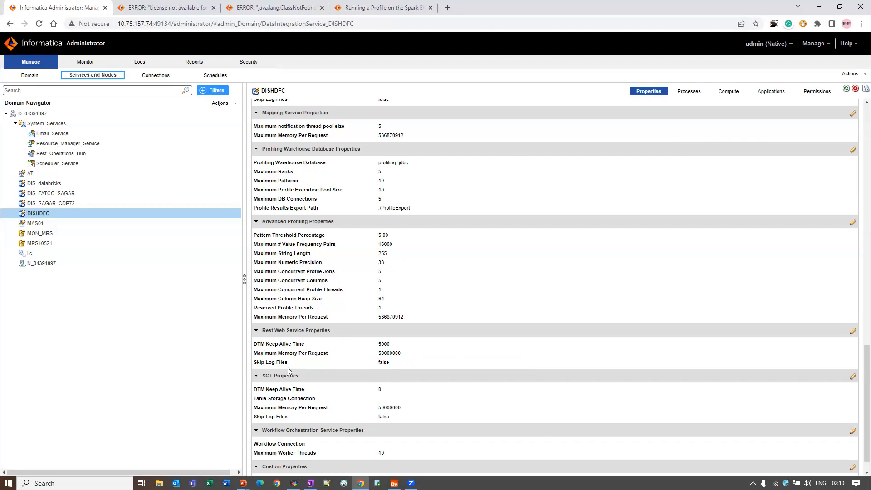
Step: Recheck the JAR copy instructions on the PowerPoint slide and switch to the 10.75.157.74 terminal session in MobaXterm
{"action": "left_click", "coordinate": [243, 483]}
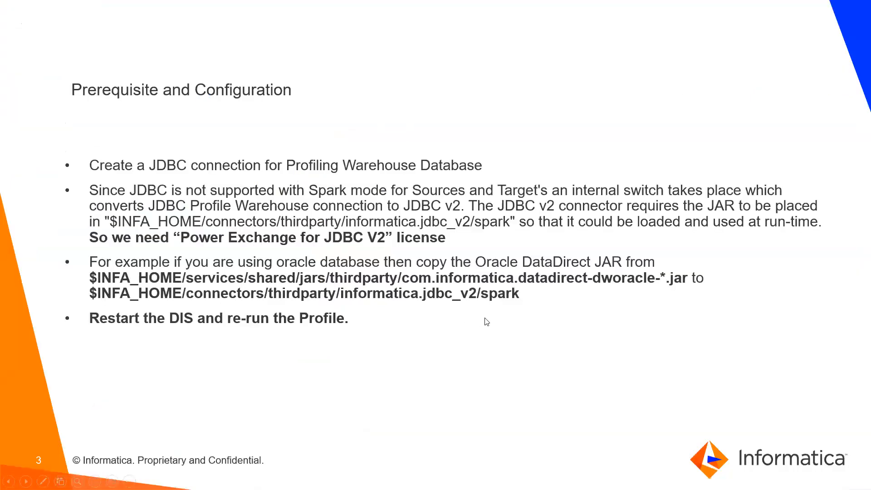
{"action": "left_click", "coordinate": [245, 444]}
{"action": "key", "text": "alt+Tab"}
{"action": "key", "text": "alt+Tab"}
{"action": "key", "text": "alt+Tab"}
{"action": "key", "text": "alt+Tab"}
{"action": "key", "text": "alt+Tab"}
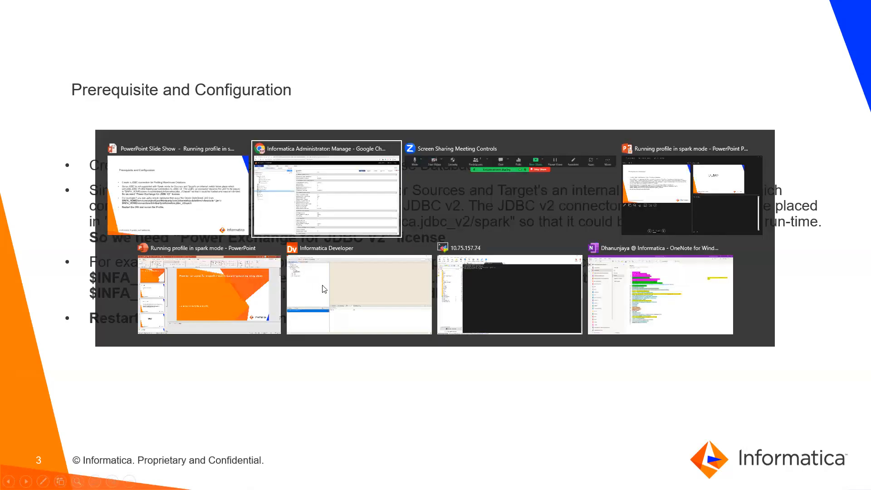
{"action": "left_click", "coordinate": [455, 311]}
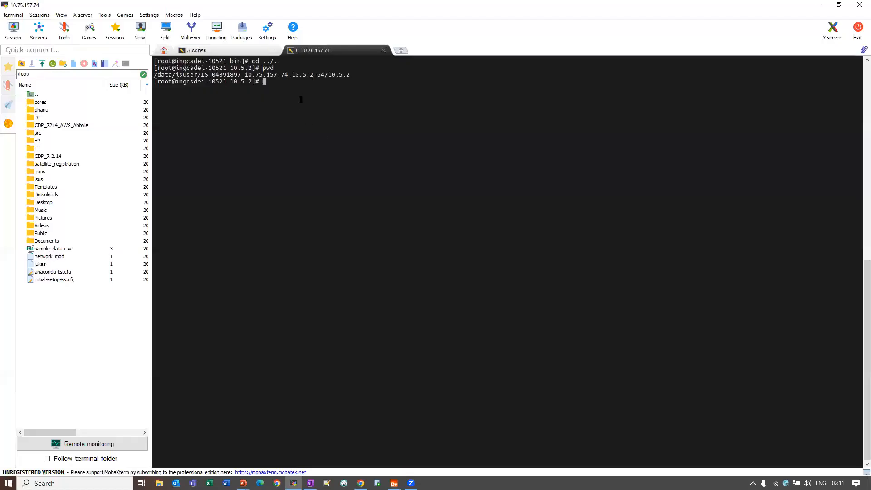
Step: Change the terminal's directory to services/shared/jars/ under the 10.5.2 installation
{"action": "type", "text": "cd servi"}
{"action": "key", "text": "Tab"}
{"action": "type", "text": "sh"}
{"action": "key", "text": "Tab"}
{"action": "type", "text": "jar"}
{"action": "key", "text": "Tab"}
{"action": "key", "text": "Return"}
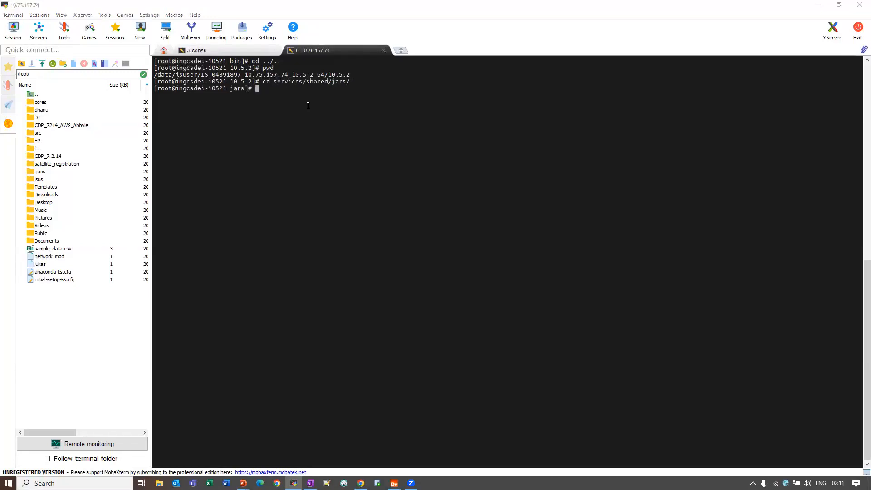
Step: Check the source JAR path on the slide, and enter the thirdparty directory and list its files
{"action": "key", "text": "alt+Tab"}
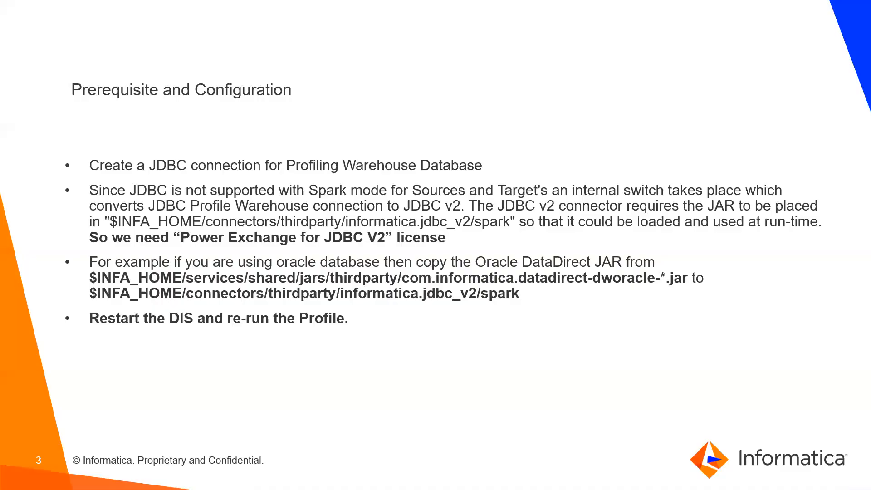
{"action": "key", "text": "alt+Tab"}
{"action": "type", "text": "cd t"}
{"action": "key", "text": "Tab"}
{"action": "key", "text": "Return"}
{"action": "type", "text": "ls"}
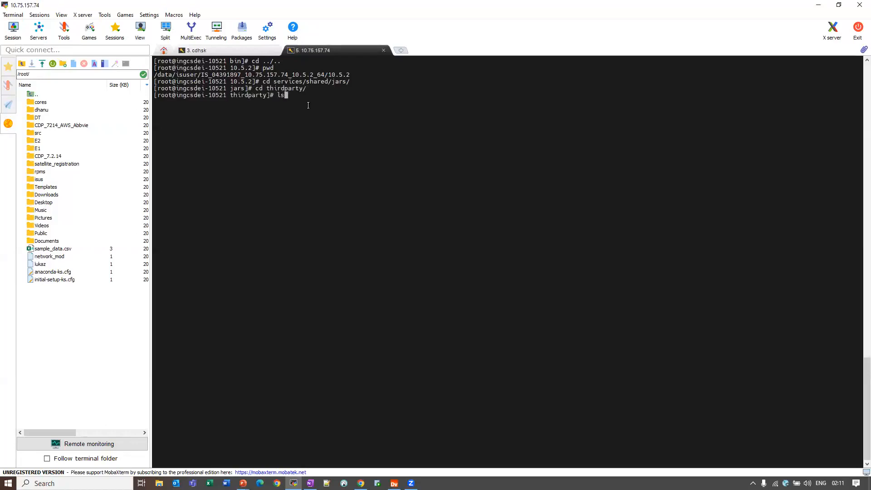
{"action": "key", "text": "Return"}
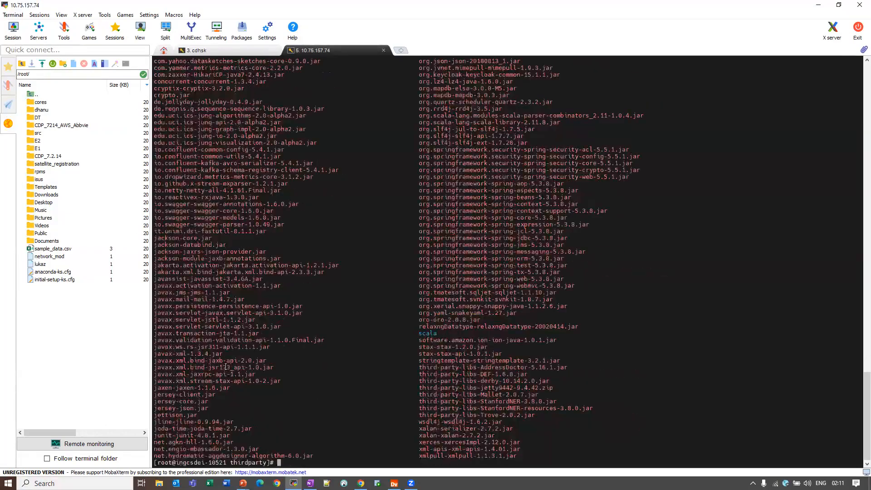
Step: Locate com.informatica.datadirect-dworacle-6.0.0_I.jar in the listing, comparing with the JAR name on the slide, and highlight it
{"action": "scroll", "coordinate": [214, 375], "scroll_direction": "up", "scroll_amount": 20}
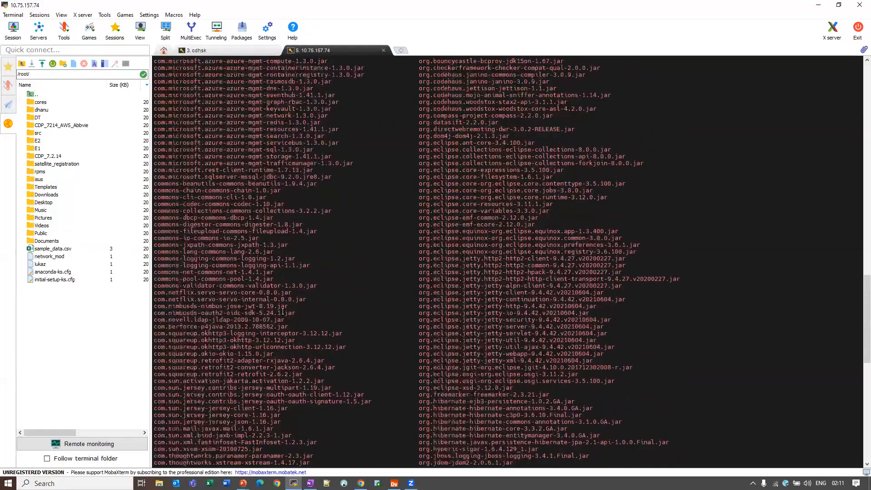
{"action": "scroll", "coordinate": [283, 311], "scroll_direction": "up", "scroll_amount": 14}
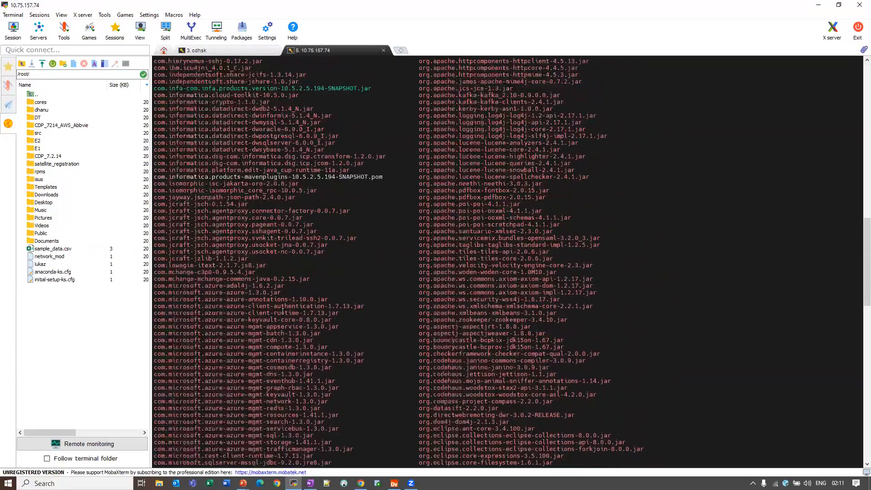
{"action": "scroll", "coordinate": [283, 311], "scroll_direction": "up", "scroll_amount": 15}
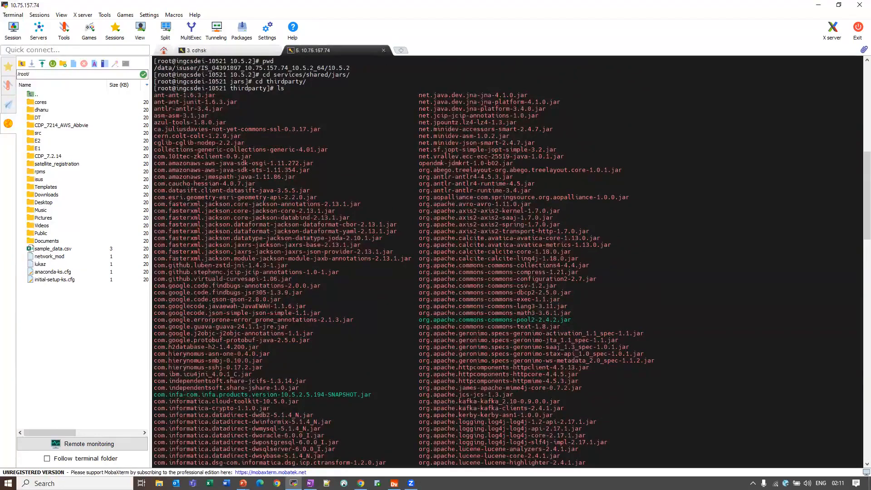
{"action": "key", "text": "alt+Tab"}
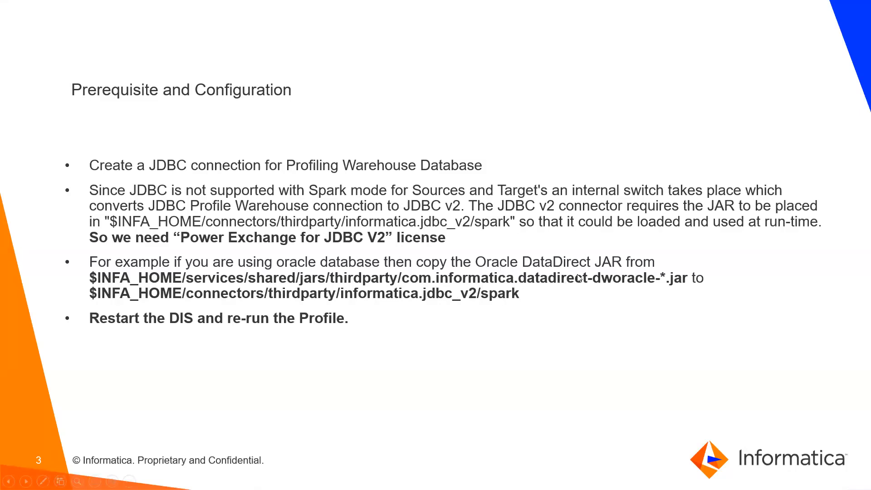
{"action": "key", "text": "alt+Tab"}
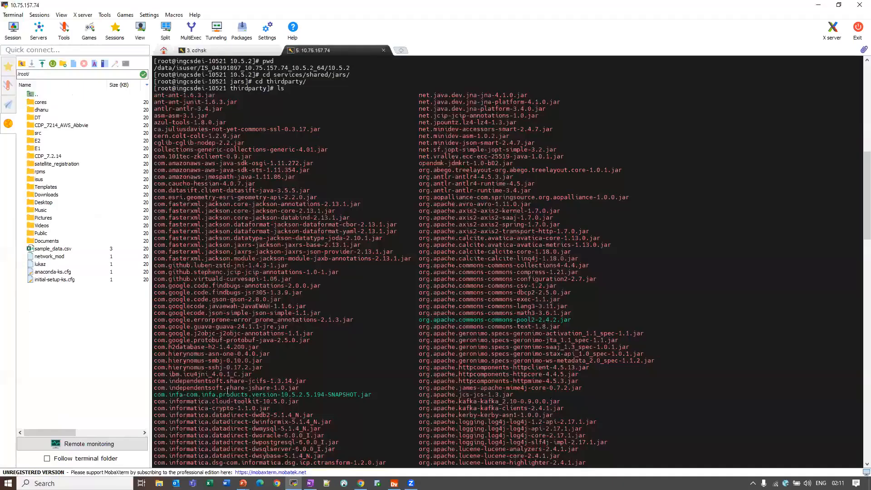
{"action": "scroll", "coordinate": [237, 320], "scroll_direction": "down", "scroll_amount": 4}
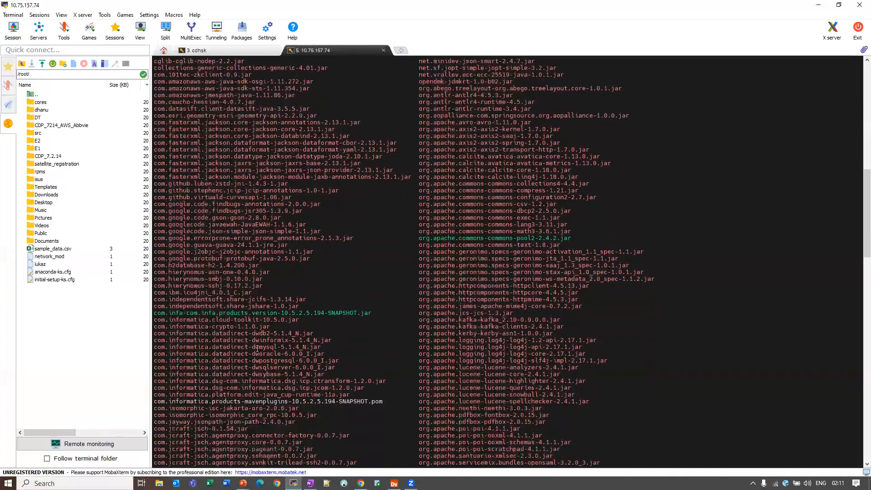
{"action": "double_click", "coordinate": [265, 354]}
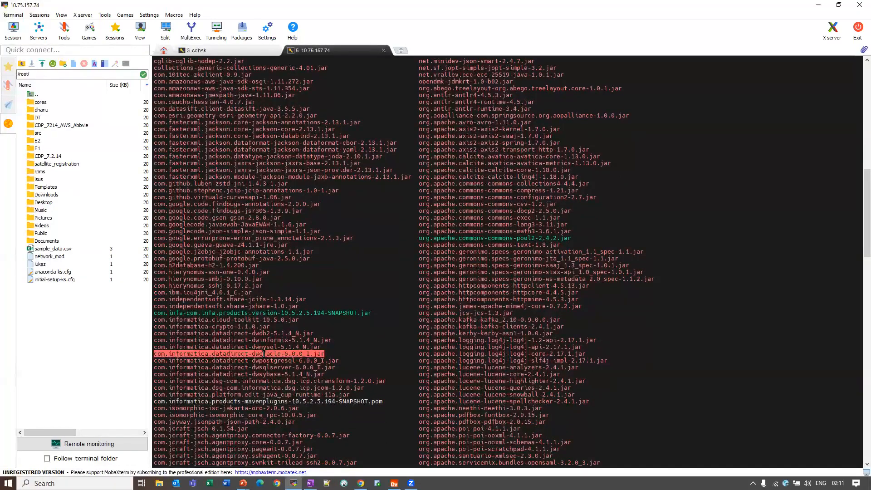
Step: Highlight the DataDirect JARs for MySQL, SQL Server, PostgreSQL and Oracle one after another in the listing
{"action": "double_click", "coordinate": [260, 347]}
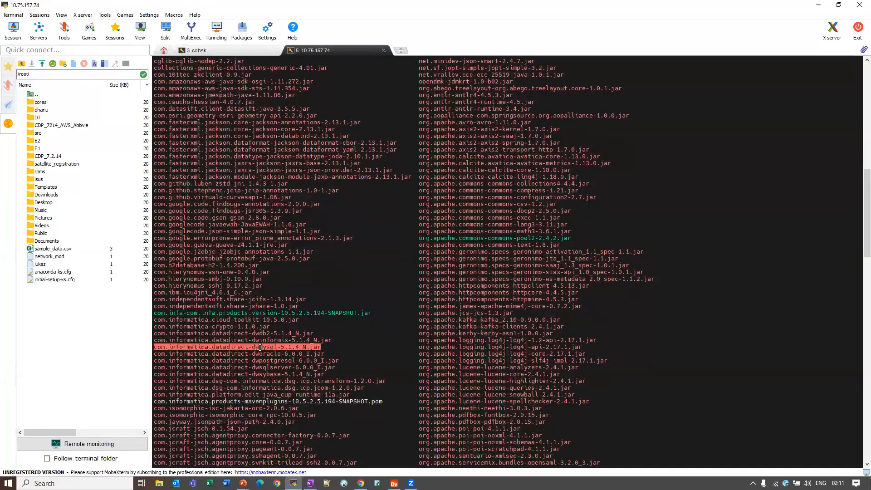
{"action": "double_click", "coordinate": [273, 367]}
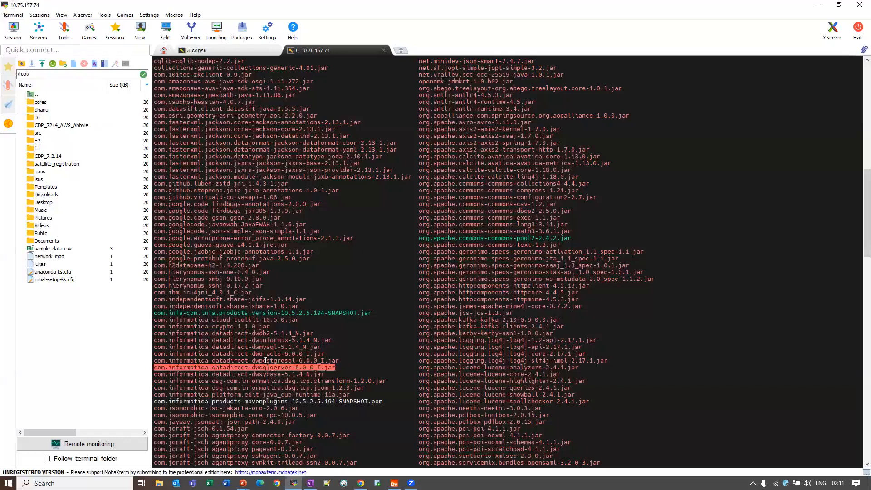
{"action": "double_click", "coordinate": [266, 361]}
{"action": "double_click", "coordinate": [271, 354]}
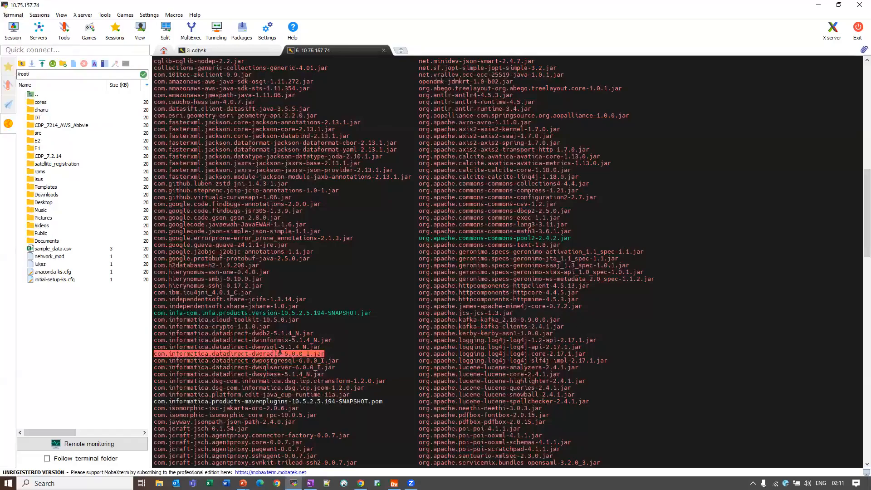
Step: Check the destination folder on the slide and print the terminal's working directory
{"action": "scroll", "coordinate": [293, 323], "scroll_direction": "down", "scroll_amount": 20}
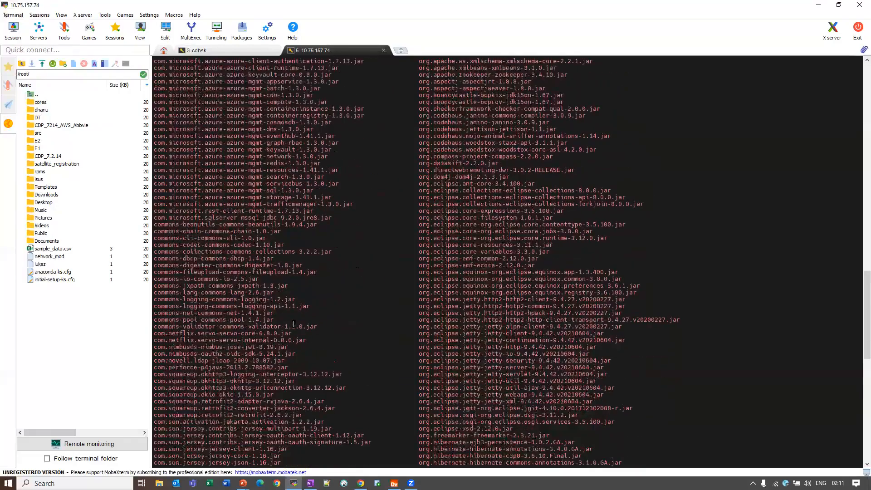
{"action": "key", "text": "alt+Tab"}
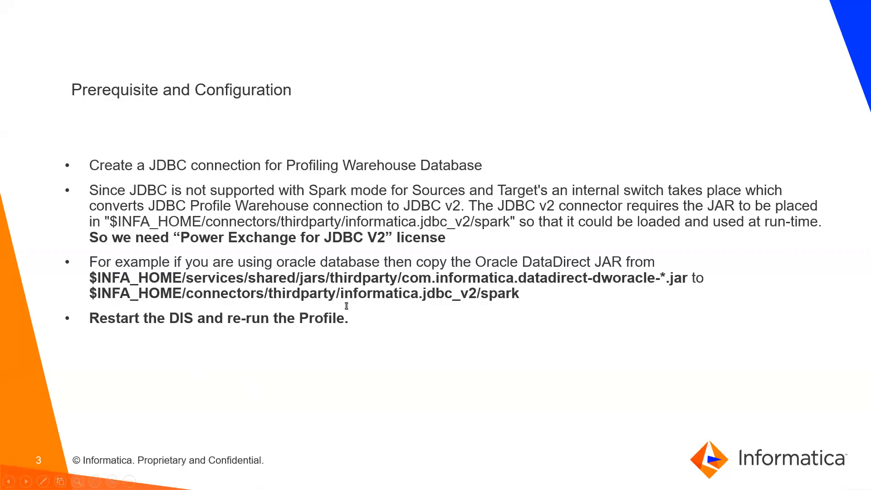
{"action": "key", "text": "alt+Tab"}
{"action": "scroll", "coordinate": [349, 301], "scroll_direction": "down", "scroll_amount": 15}
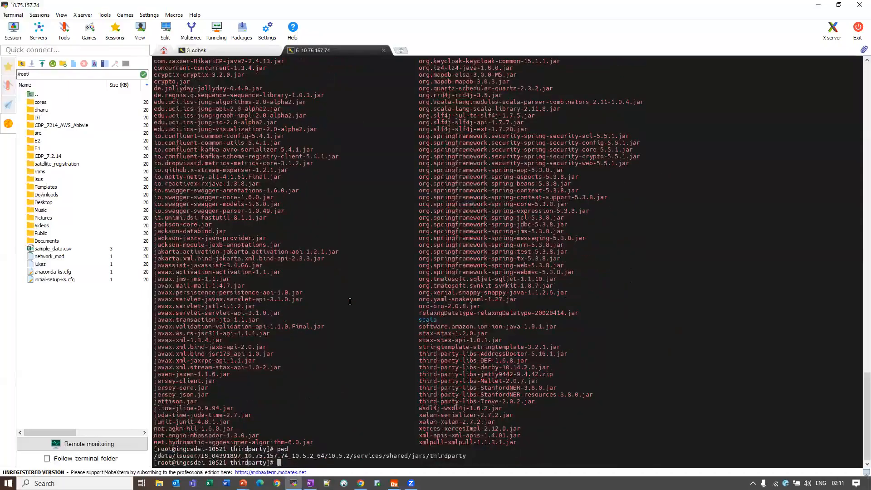
Step: Copy the installation root path from the output and use it to change to its connectors/thirdparty/ directory
{"action": "left_click_drag", "start_coordinate": [155, 455], "coordinate": [352, 454]}
{"action": "key", "text": "ctrl+c"}
{"action": "left_click", "coordinate": [331, 465]}
{"action": "type", "text": "cd"}
{"action": "right_click", "coordinate": [342, 464]}
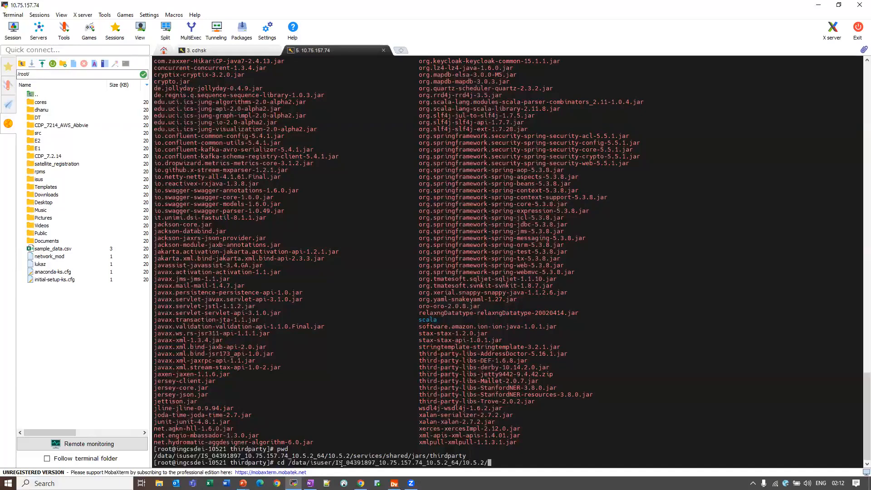
{"action": "type", "text": "con"}
{"action": "key", "text": "Tab"}
{"action": "type", "text": "thi"}
{"action": "key", "text": "Tab"}
{"action": "key", "text": "Return"}
Step: Try to enter a directory named sp, and list the contents of connectors/thirdparty
{"action": "type", "text": "cd sp"}
{"action": "key", "text": "Return"}
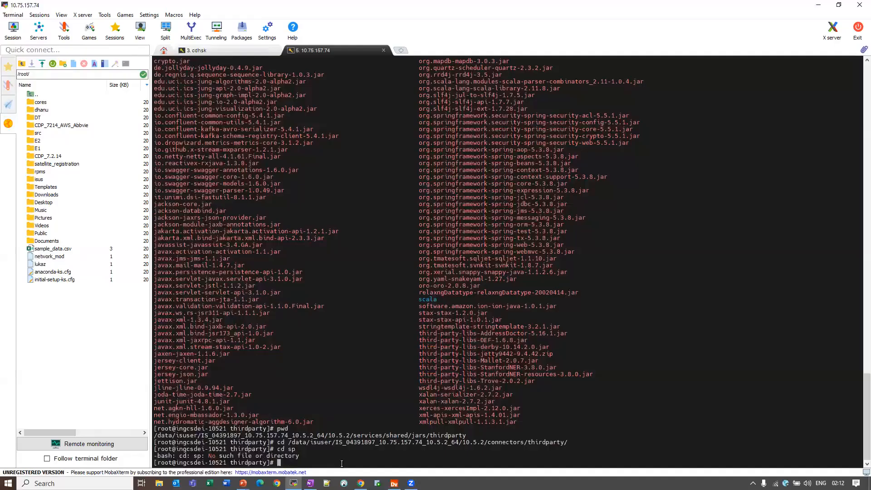
{"action": "type", "text": "ls"}
{"action": "key", "text": "Return"}
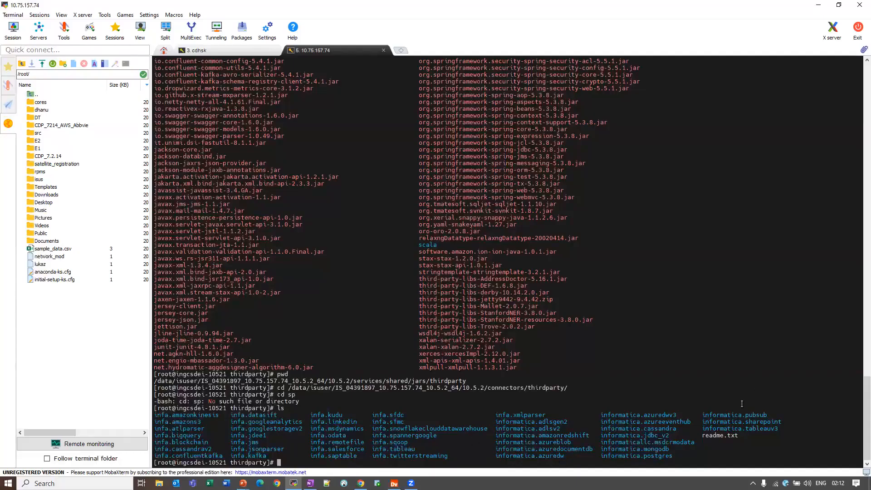
Step: Copy the informatica.jdbc_v2 folder name from the listing and change to informatica.jdbc_v2/spark/
{"action": "double_click", "coordinate": [649, 434]}
{"action": "key", "text": "ctrl+c"}
{"action": "left_click", "coordinate": [491, 461]}
{"action": "type", "text": "cd ../.."}
{"action": "right_click", "coordinate": [491, 460]}
{"action": "type", "text": "/spark/"}
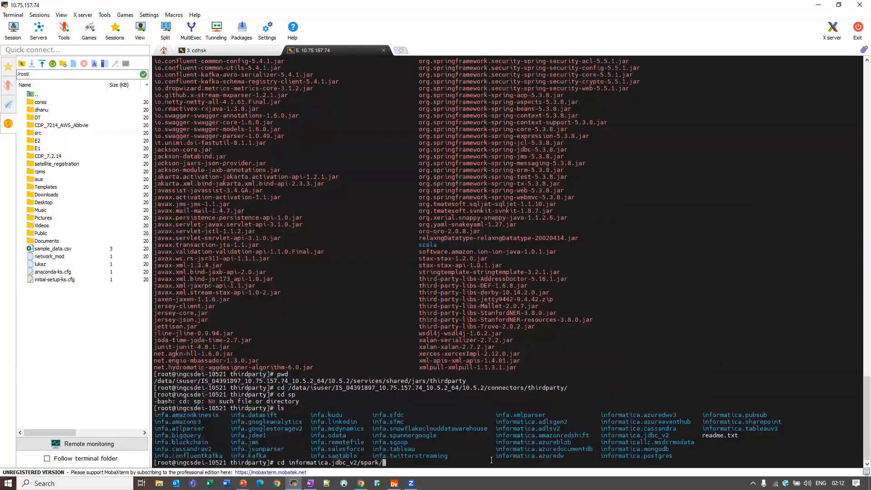
{"action": "key", "text": "Return"}
Step: List the files in the spark directory and highlight the Oracle DataDirect JAR
{"action": "type", "text": "ls"}
{"action": "key", "text": "Return"}
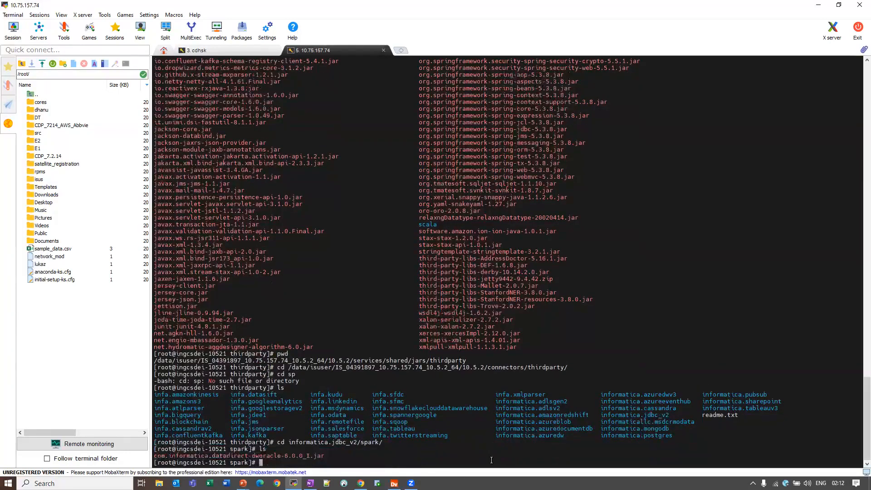
{"action": "triple_click", "coordinate": [304, 455]}
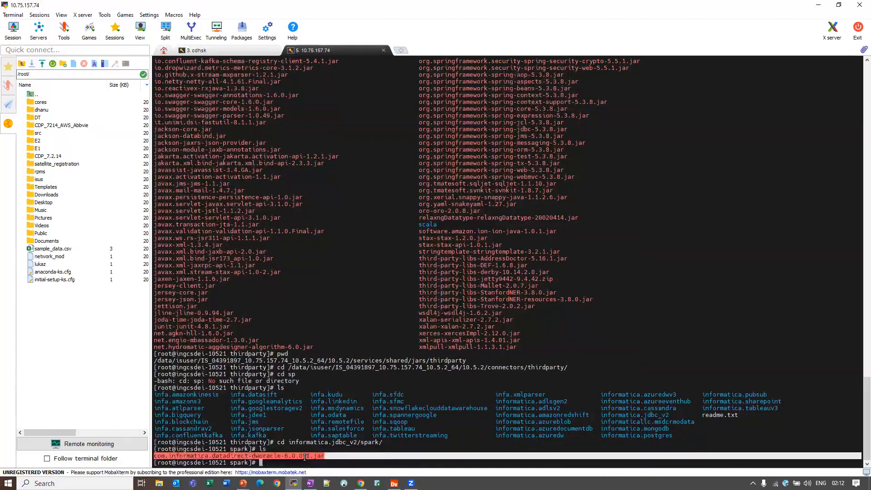
Step: Return to the PowerPoint slide show and advance from the prerequisites slide to the DEMO slide
{"action": "left_click", "coordinate": [304, 457]}
{"action": "key", "text": "alt+Tab"}
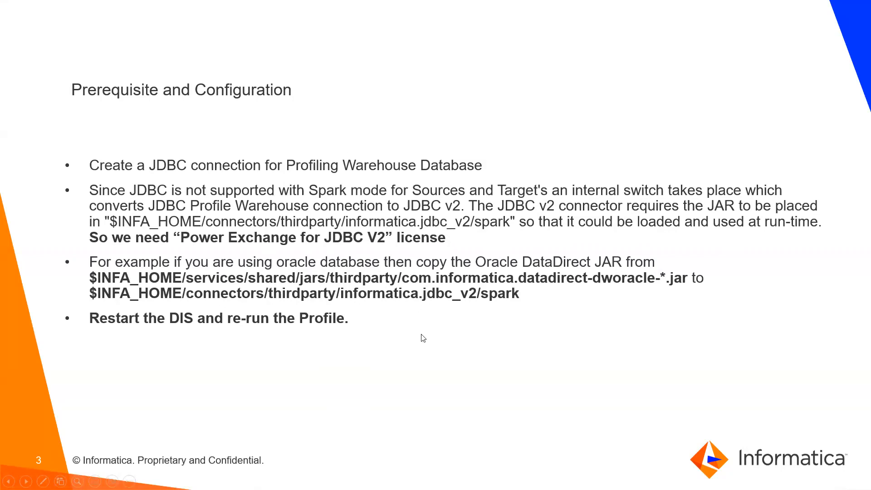
{"action": "left_click", "coordinate": [382, 359]}
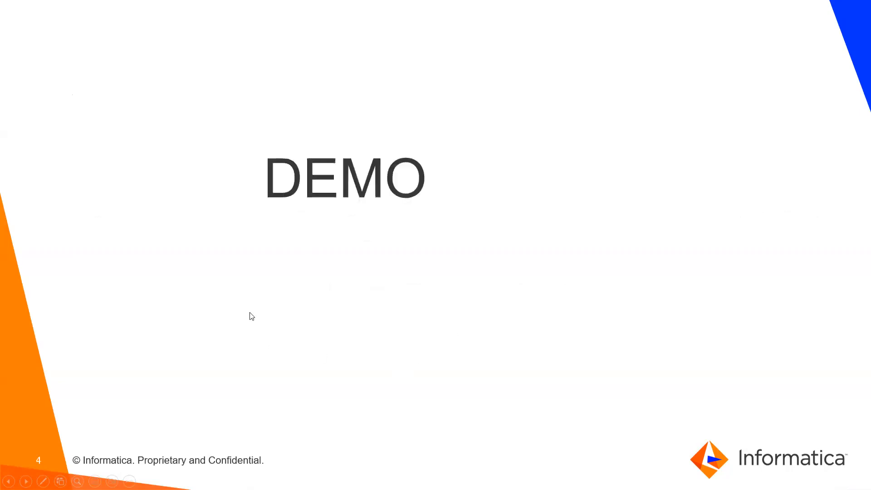
Step: Switch from the slide show to Informatica Developer
{"action": "key", "text": "alt+Tab"}
{"action": "key", "text": "alt+Tab"}
{"action": "key", "text": "alt+Tab"}
{"action": "key", "text": "alt+Tab"}
{"action": "key", "text": "alt+Tab"}
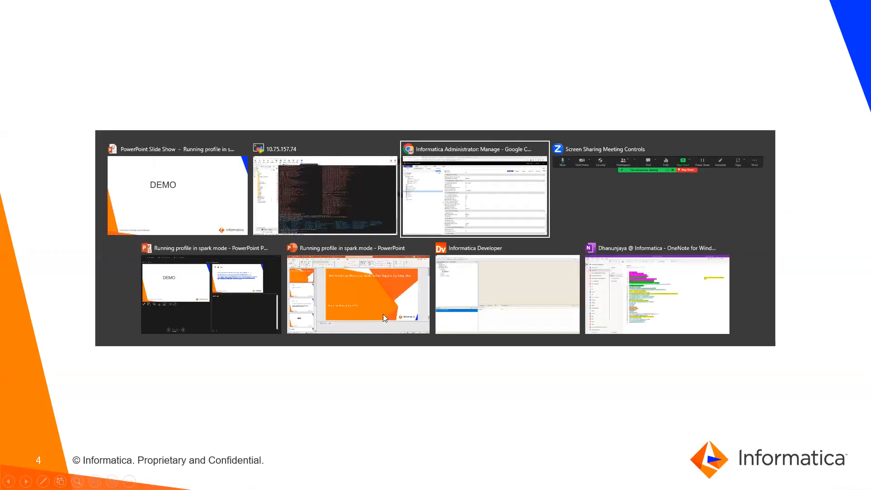
{"action": "key", "text": "alt+Tab"}
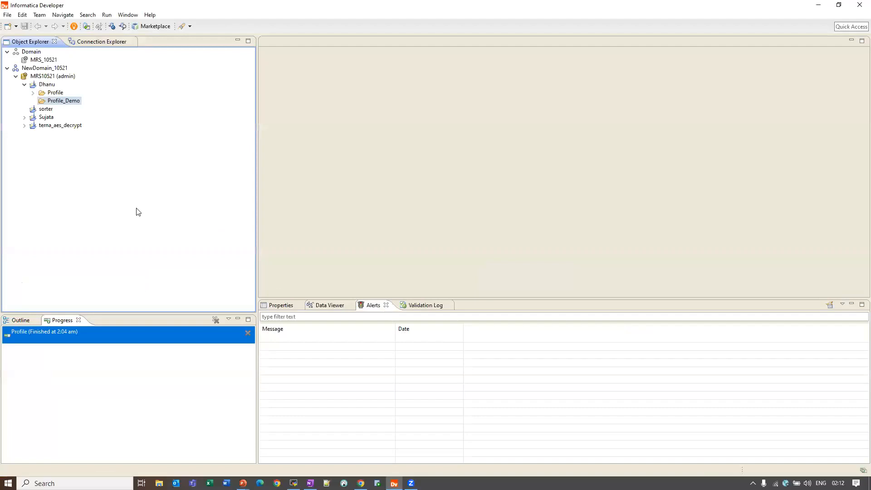
{"action": "right_click", "coordinate": [71, 105]}
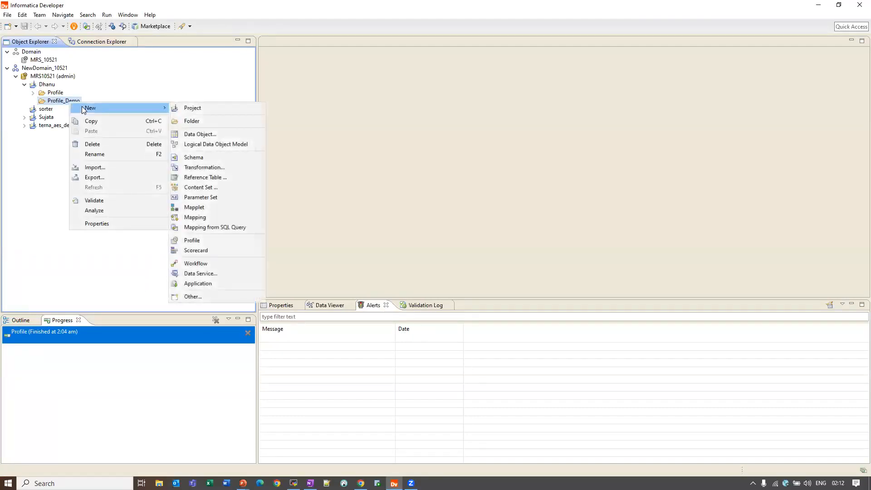
{"action": "mouse_move", "coordinate": [162, 108]}
{"action": "left_click", "coordinate": [195, 134]}
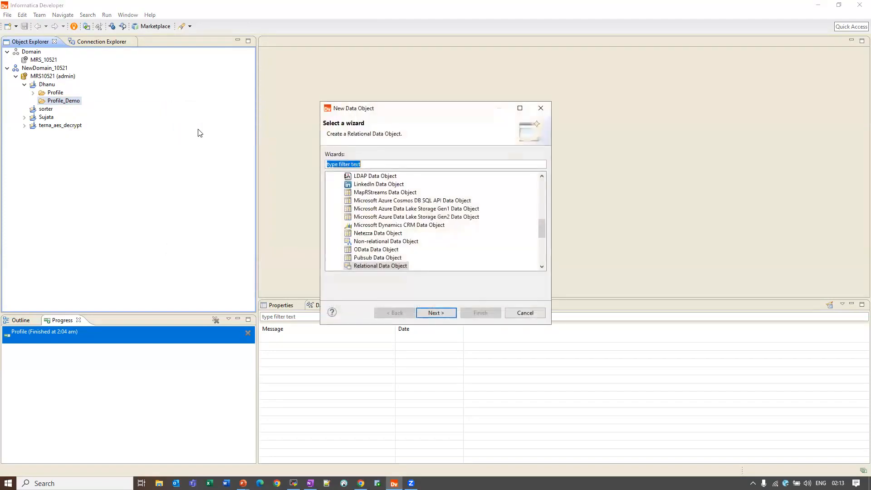
{"action": "type", "text": "re"}
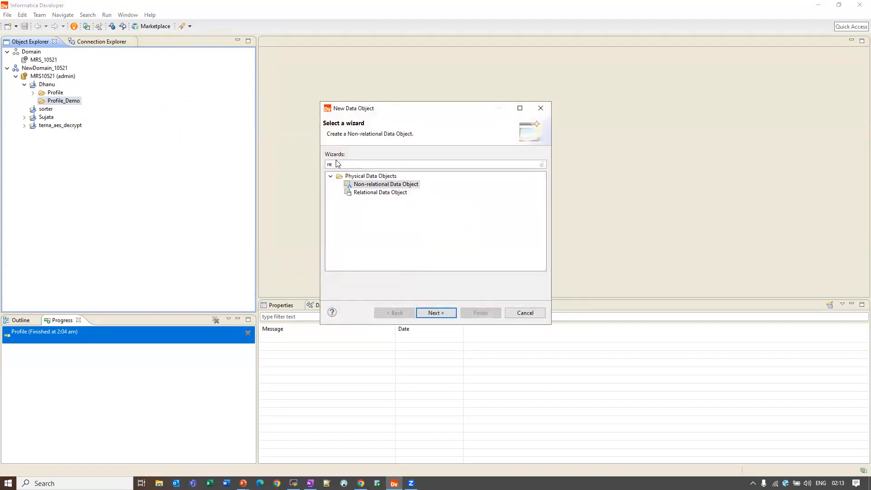
{"action": "left_click", "coordinate": [390, 193]}
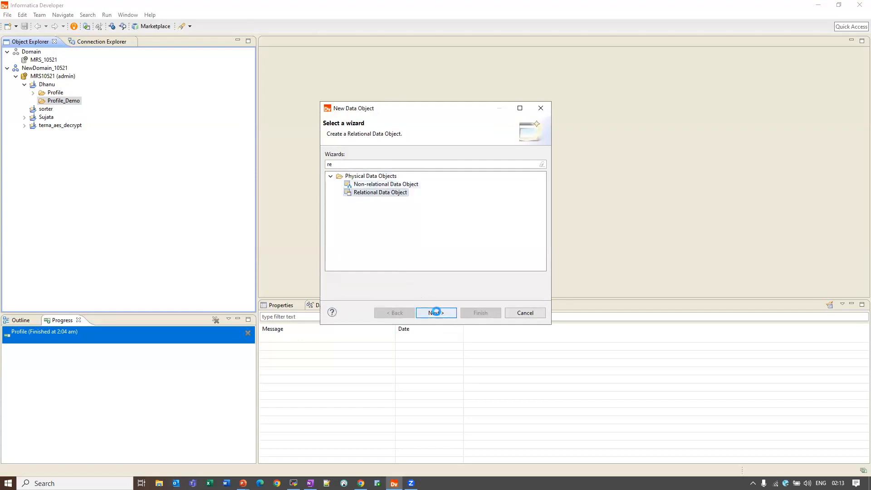
{"action": "left_click", "coordinate": [434, 312]}
{"action": "left_click", "coordinate": [533, 156]}
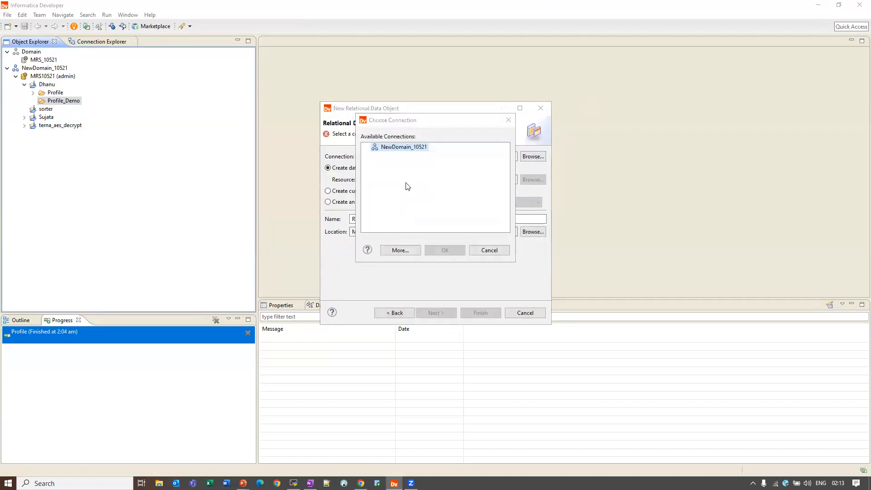
{"action": "left_click", "coordinate": [388, 254]}
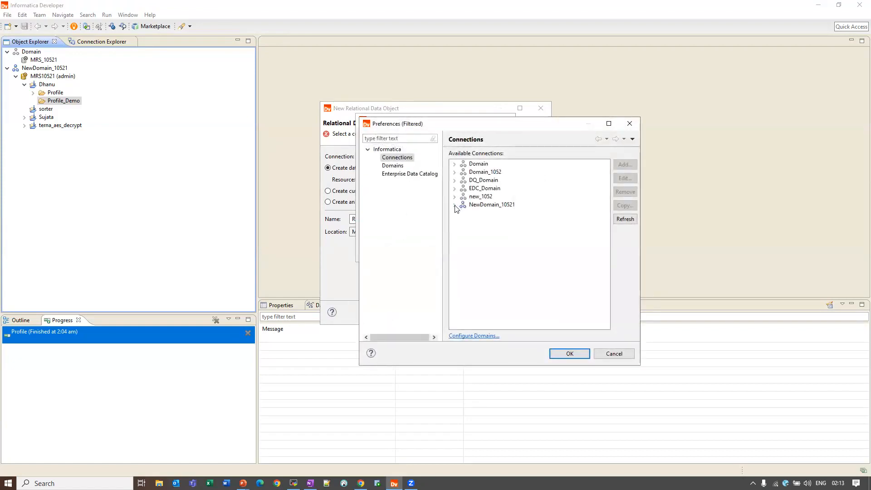
{"action": "left_click", "coordinate": [454, 204]}
{"action": "left_click", "coordinate": [621, 220]}
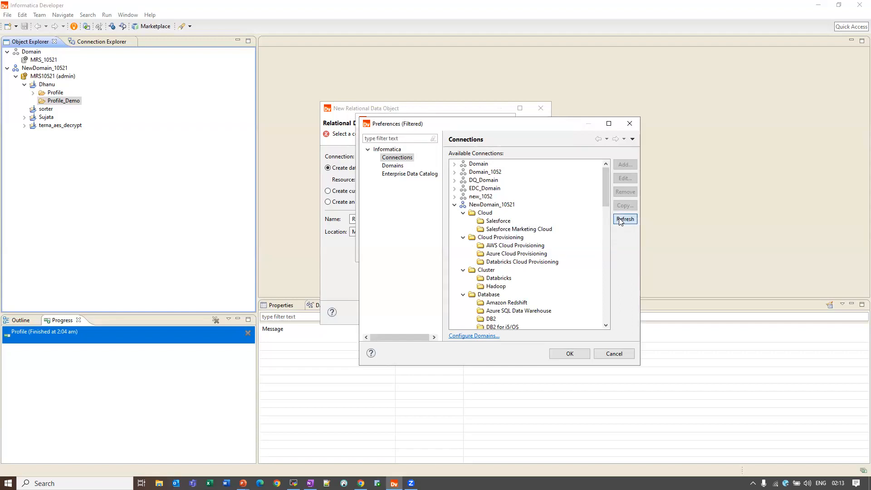
{"action": "left_click", "coordinate": [501, 207]}
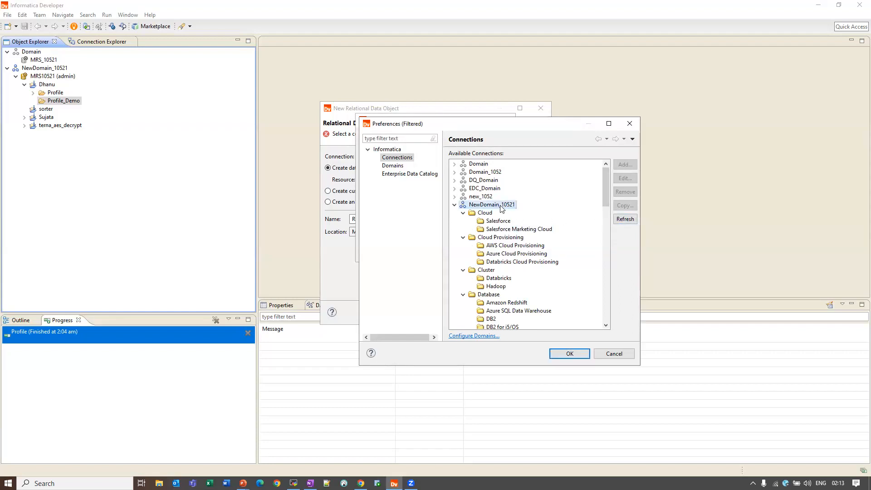
{"action": "left_click", "coordinate": [619, 222]}
{"action": "scroll", "coordinate": [498, 252], "scroll_direction": "down", "scroll_amount": 5}
{"action": "scroll", "coordinate": [499, 252], "scroll_direction": "up", "scroll_amount": 5}
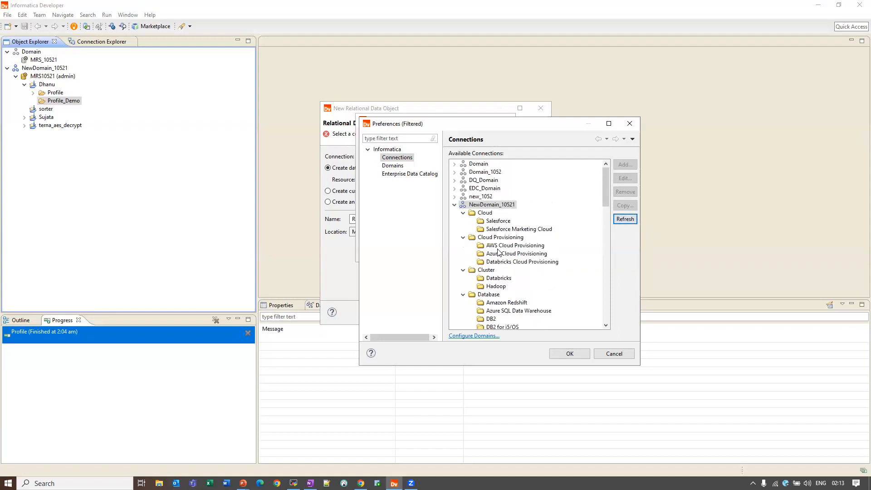
{"action": "left_click", "coordinate": [455, 205]}
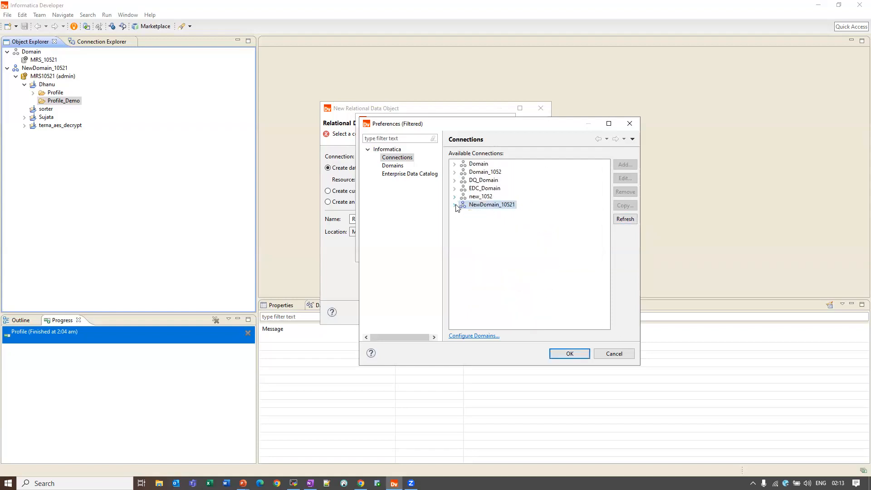
{"action": "left_click", "coordinate": [455, 204]}
{"action": "left_click", "coordinate": [622, 220]}
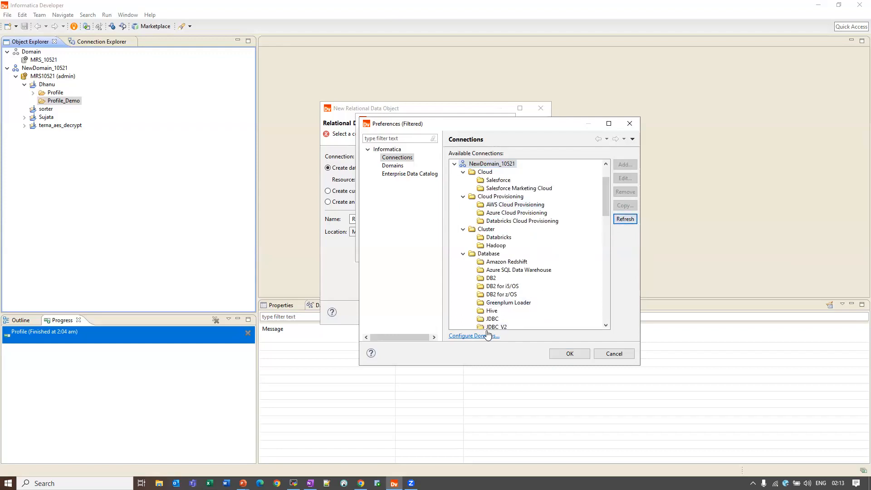
{"action": "left_click", "coordinate": [630, 123]}
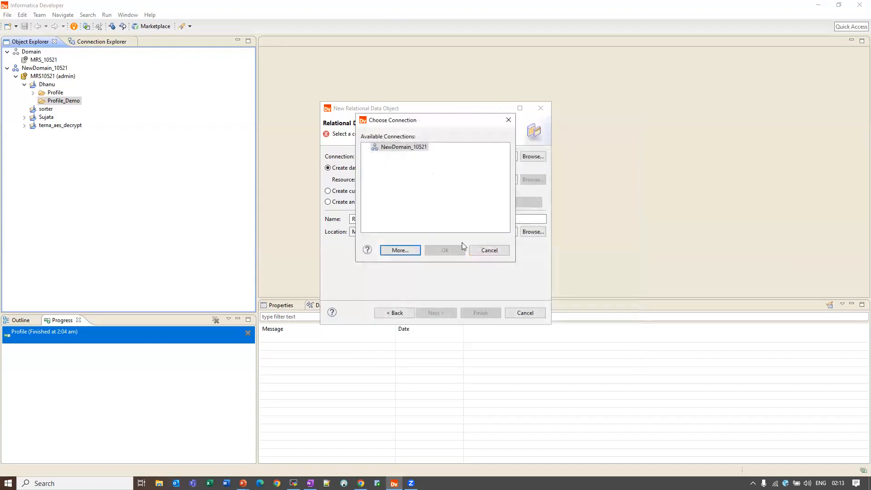
{"action": "left_click", "coordinate": [488, 250]}
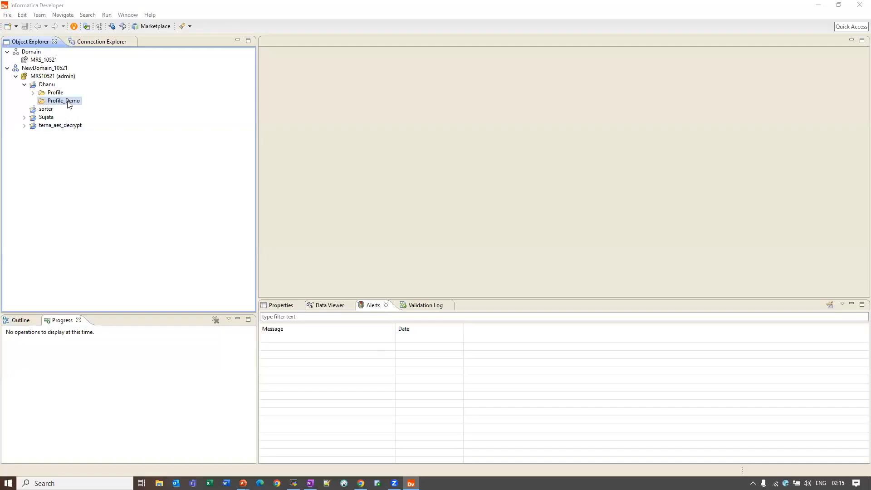
Step: Start a new relational data object in the Profile_Demo folder and choose HIVE_cdhsk as its connection
{"action": "right_click", "coordinate": [69, 105]}
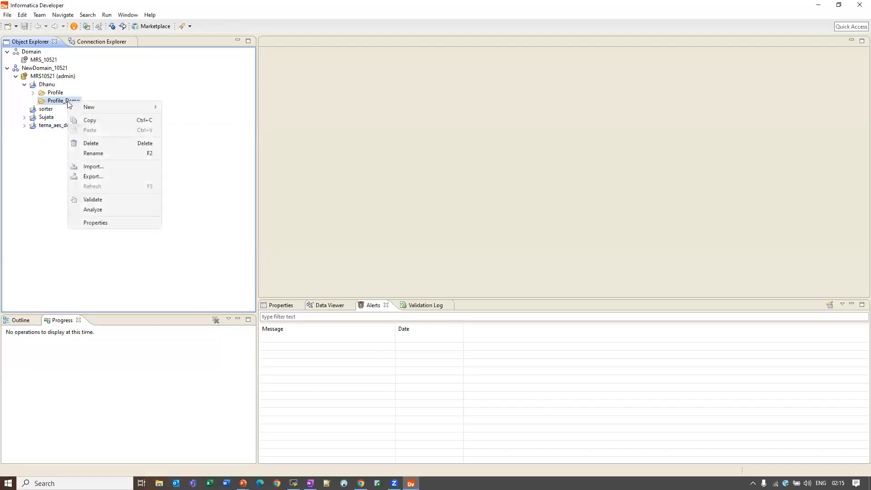
{"action": "mouse_move", "coordinate": [82, 106]}
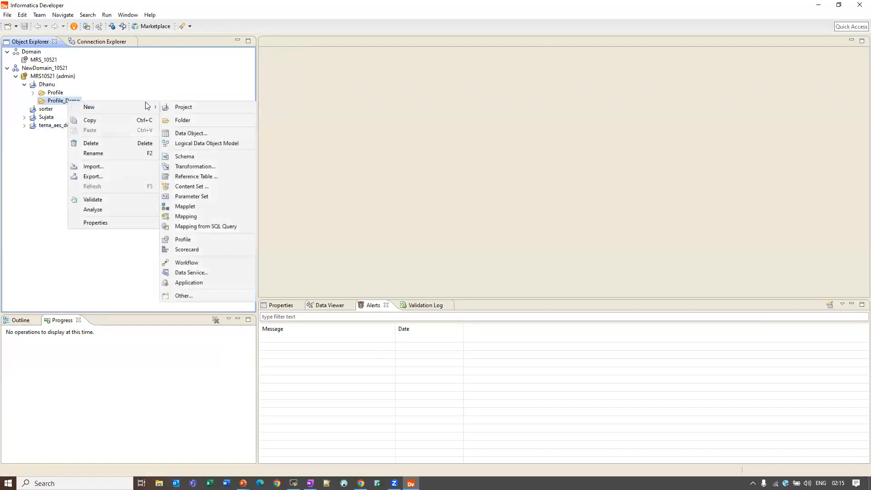
{"action": "left_click", "coordinate": [194, 134]}
{"action": "type", "text": "re"}
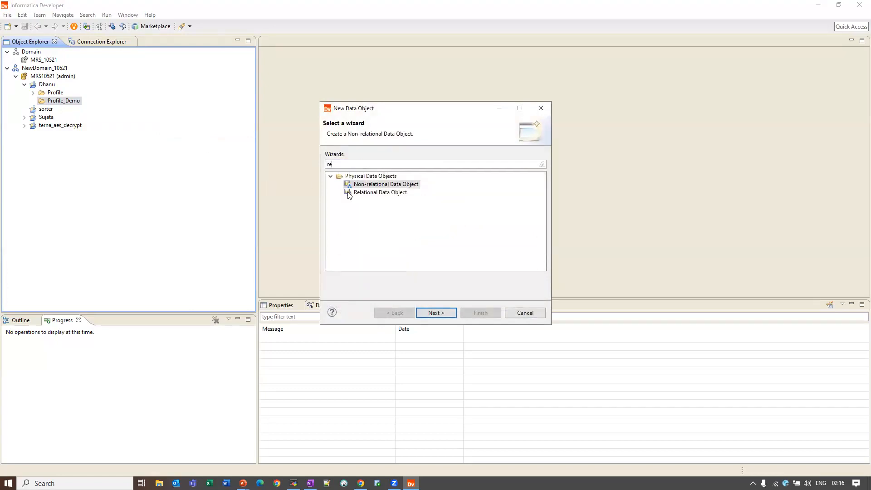
{"action": "left_click", "coordinate": [375, 194]}
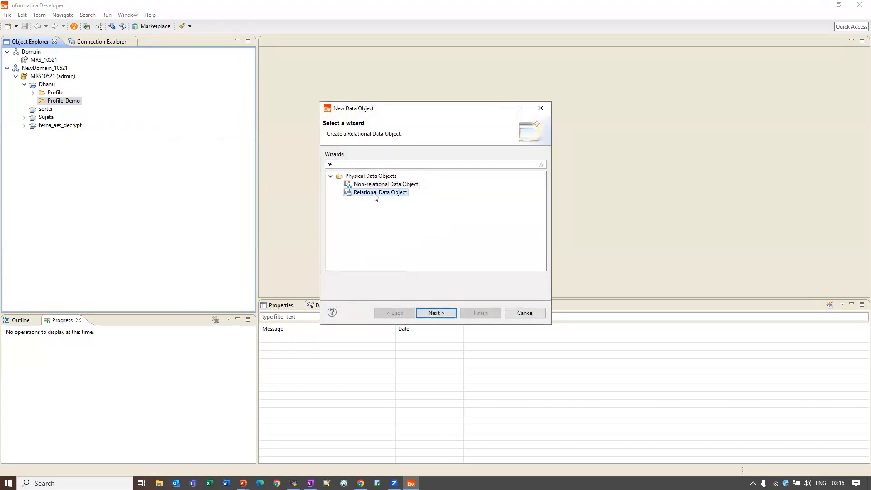
{"action": "left_click", "coordinate": [436, 313]}
{"action": "left_click", "coordinate": [532, 157]}
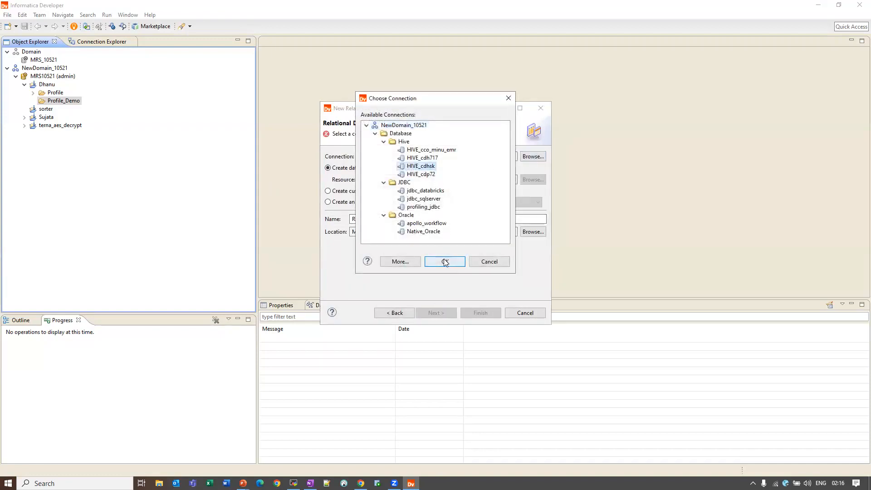
{"action": "left_click", "coordinate": [445, 262]}
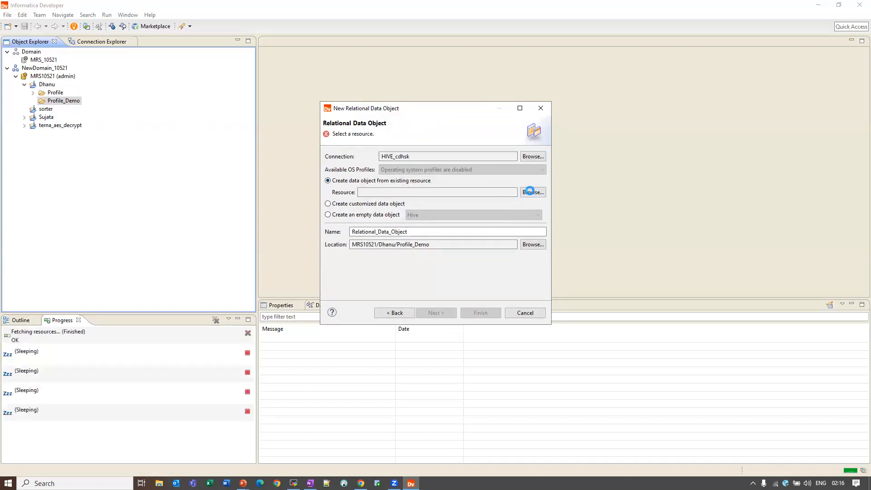
Step: Search all schemas for resources, select the test_profile table, and create the relational data object from it
{"action": "left_click", "coordinate": [470, 41]}
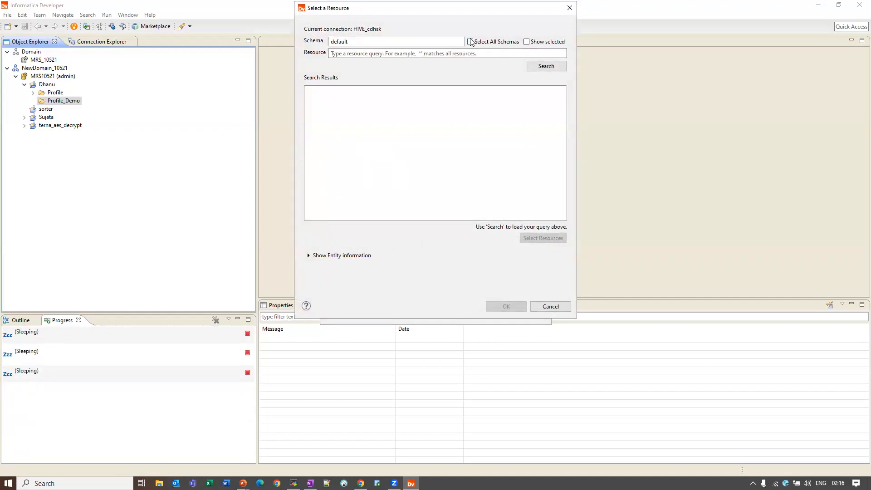
{"action": "left_click", "coordinate": [547, 66]}
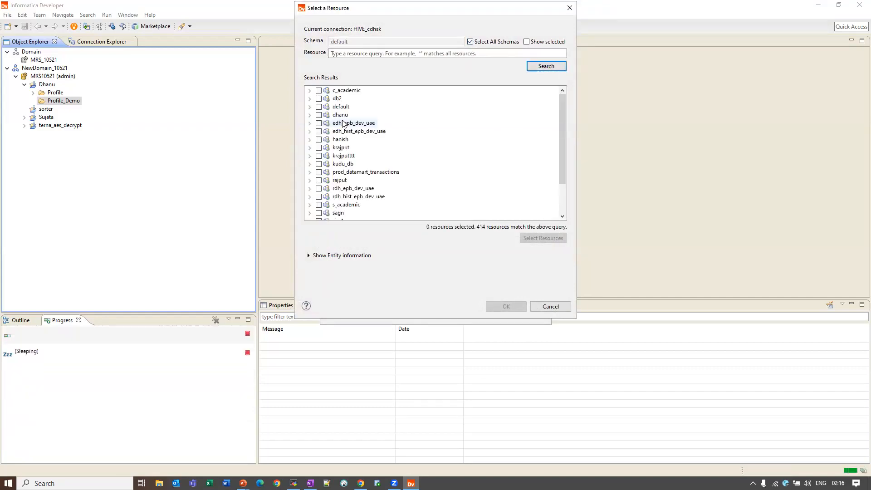
{"action": "left_click", "coordinate": [310, 115]}
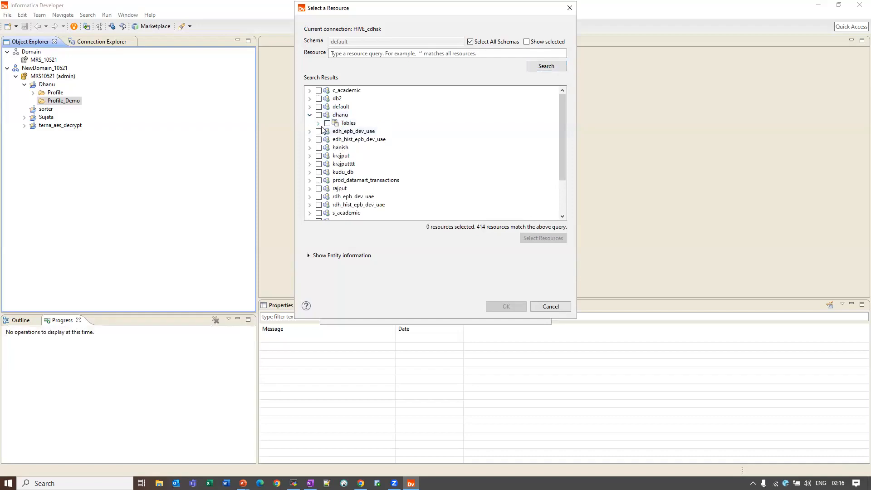
{"action": "left_click", "coordinate": [318, 123]}
{"action": "left_click", "coordinate": [367, 204]}
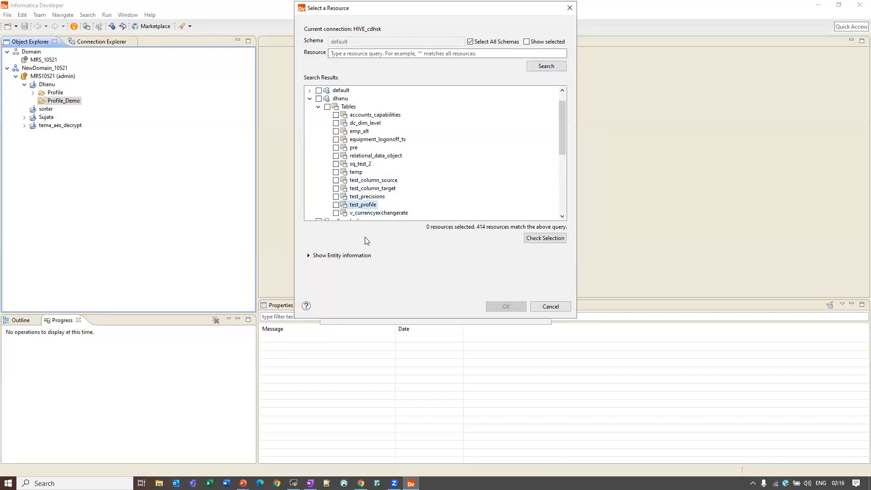
{"action": "left_click", "coordinate": [337, 205]}
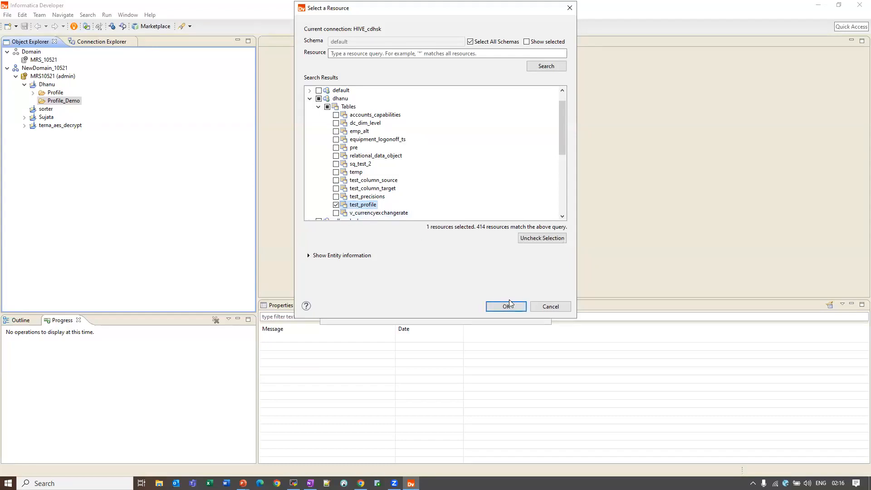
{"action": "left_click", "coordinate": [507, 305]}
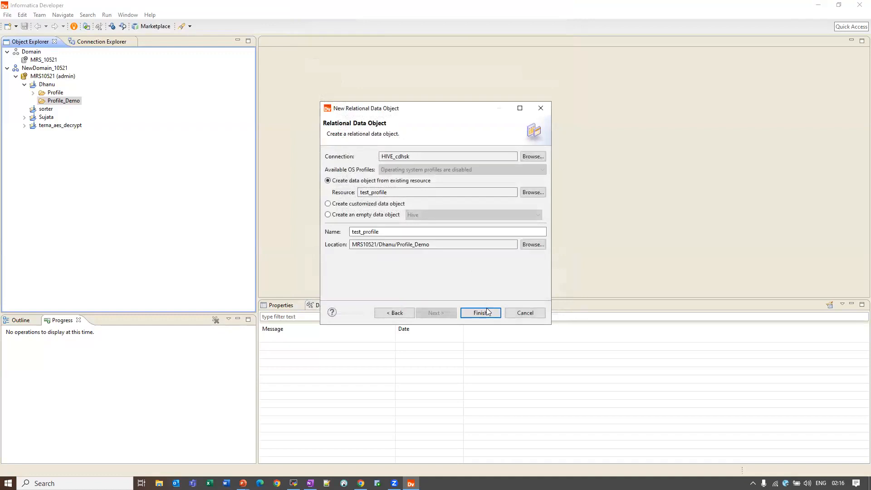
{"action": "left_click", "coordinate": [488, 310]}
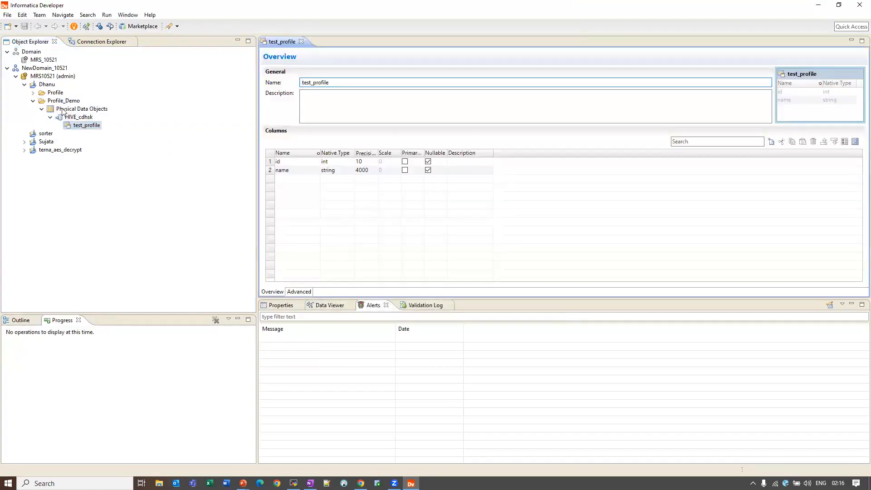
Step: Start a new single data object profile in the Profile_Demo folder and name it Profile_demo
{"action": "left_click", "coordinate": [56, 101]}
{"action": "right_click", "coordinate": [57, 102]}
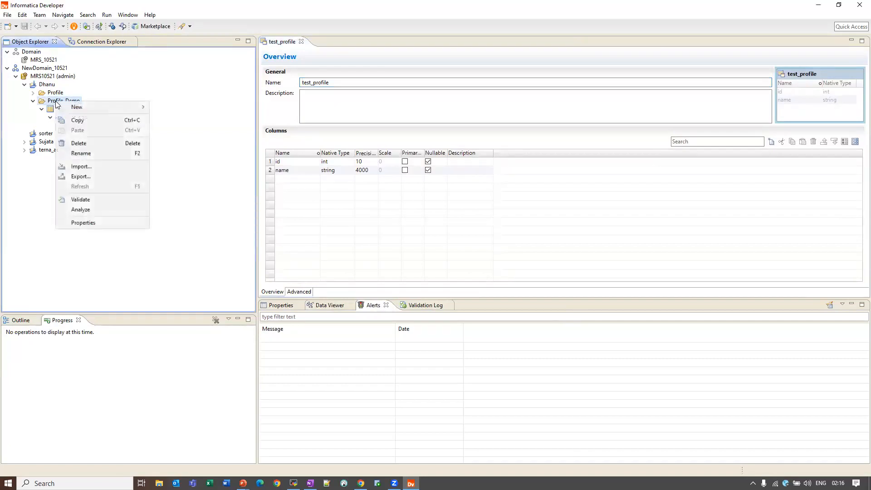
{"action": "mouse_move", "coordinate": [86, 109]}
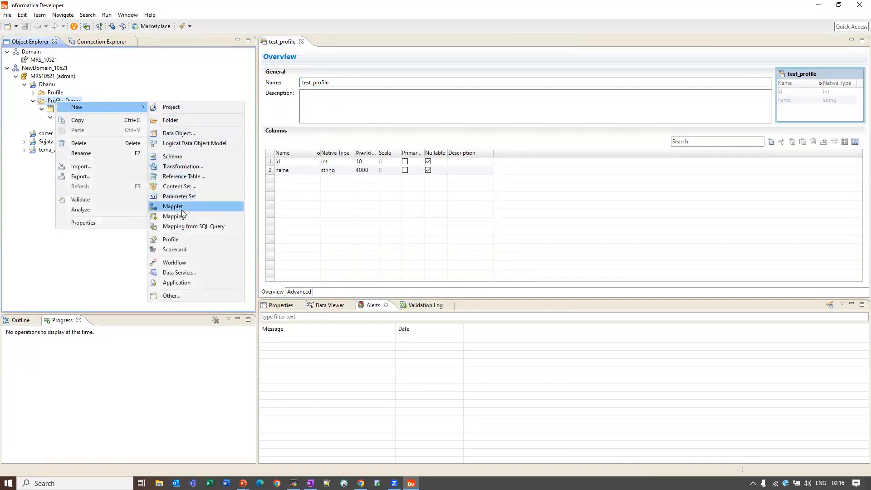
{"action": "left_click", "coordinate": [194, 237]}
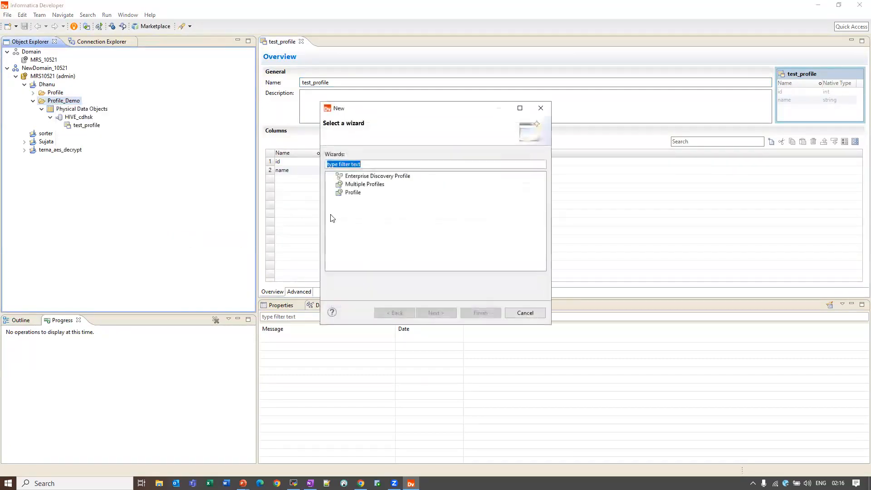
{"action": "left_click", "coordinate": [352, 193]}
{"action": "left_click", "coordinate": [434, 313]}
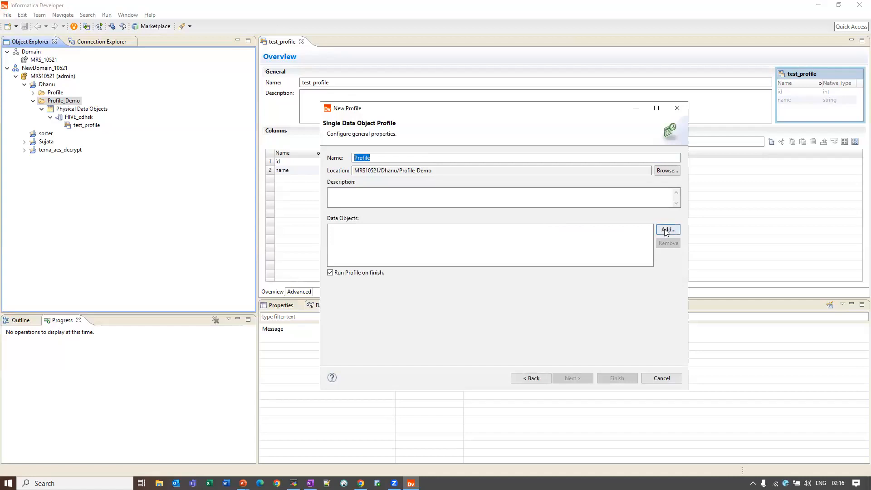
{"action": "left_click", "coordinate": [374, 158]}
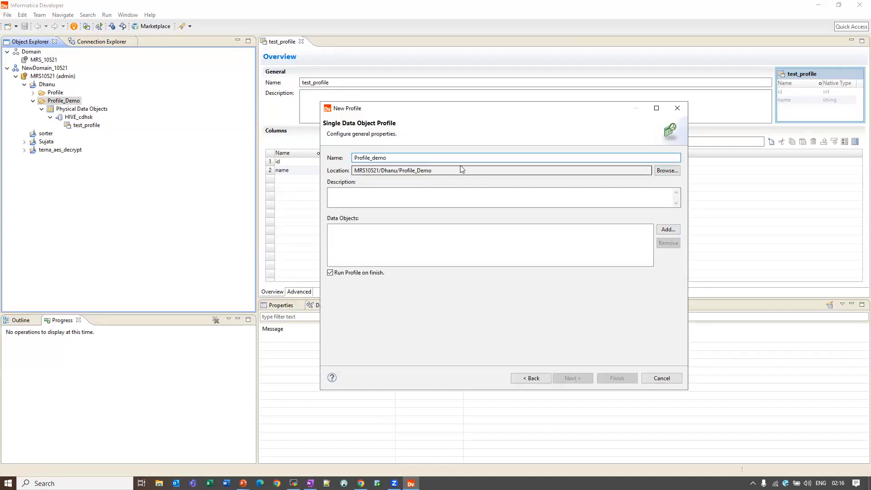
Step: Add the test_profile data object from the Profile_Demo folder to the new profile
{"action": "left_click", "coordinate": [668, 230]}
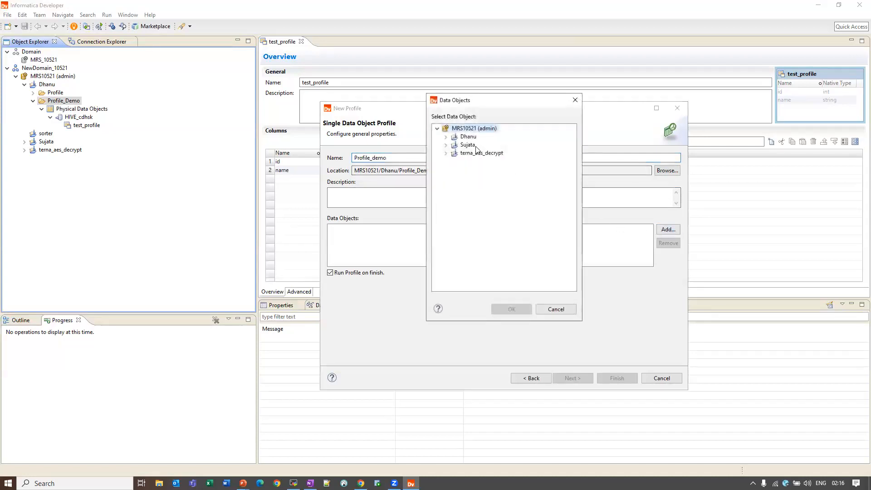
{"action": "left_click", "coordinate": [445, 137]}
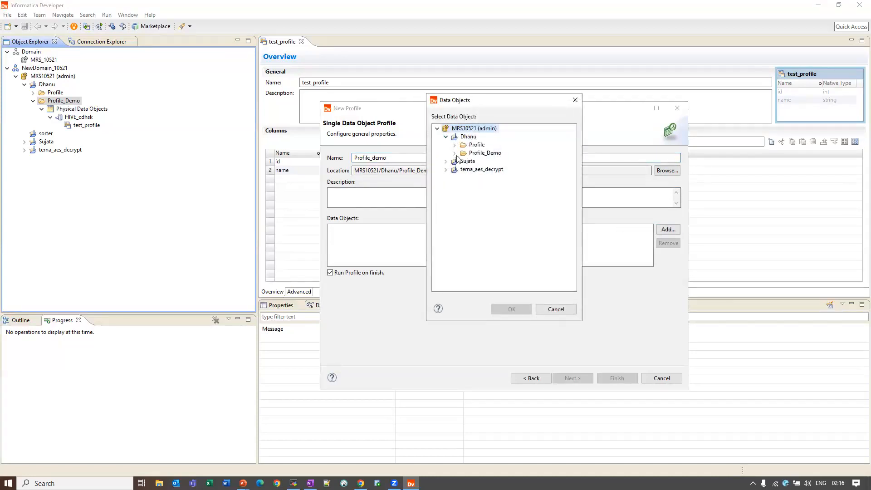
{"action": "left_click", "coordinate": [455, 153]}
{"action": "left_click", "coordinate": [488, 161]}
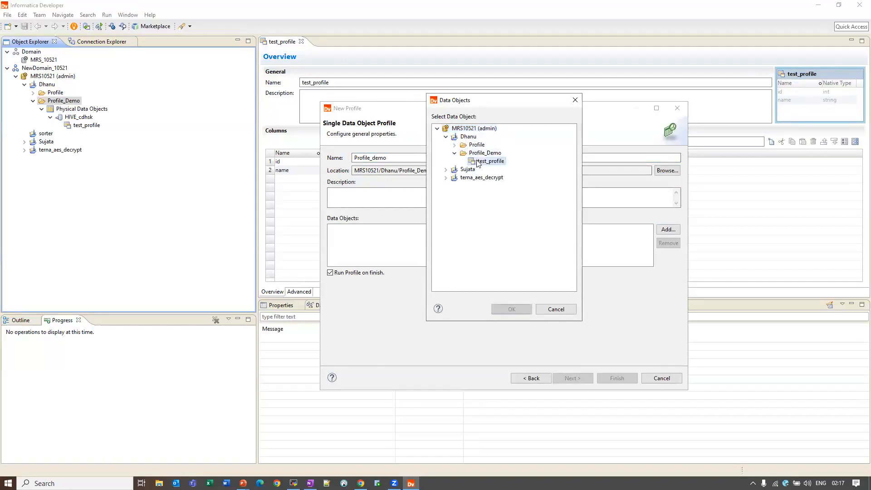
{"action": "left_click", "coordinate": [511, 311]}
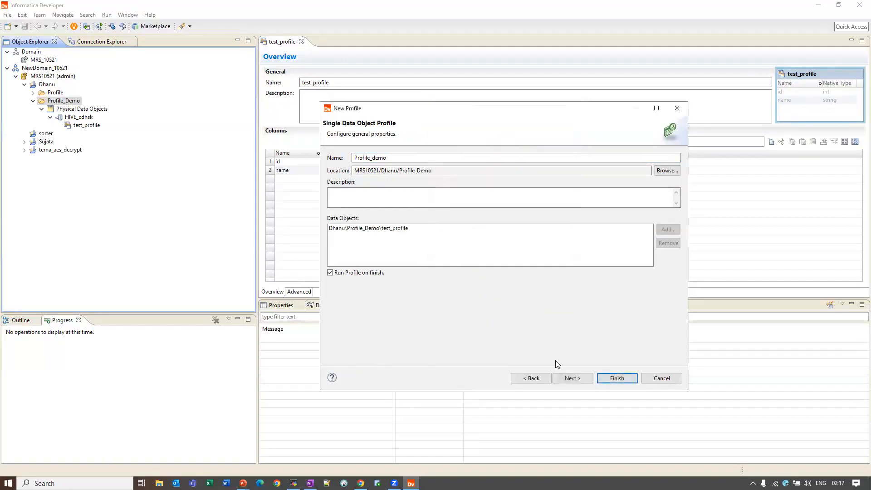
Step: Continue to the profile's configuration options and review the column selection for column profiling
{"action": "left_click", "coordinate": [570, 377]}
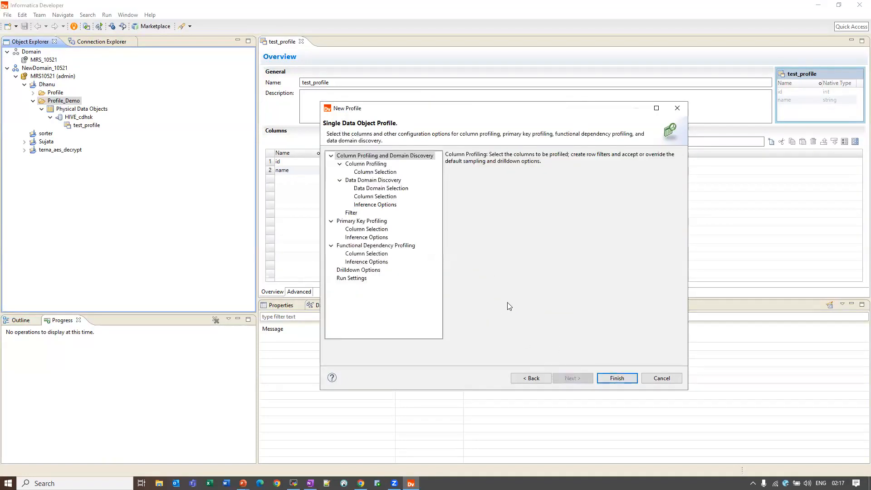
{"action": "left_click", "coordinate": [366, 164]}
{"action": "left_click", "coordinate": [374, 172]}
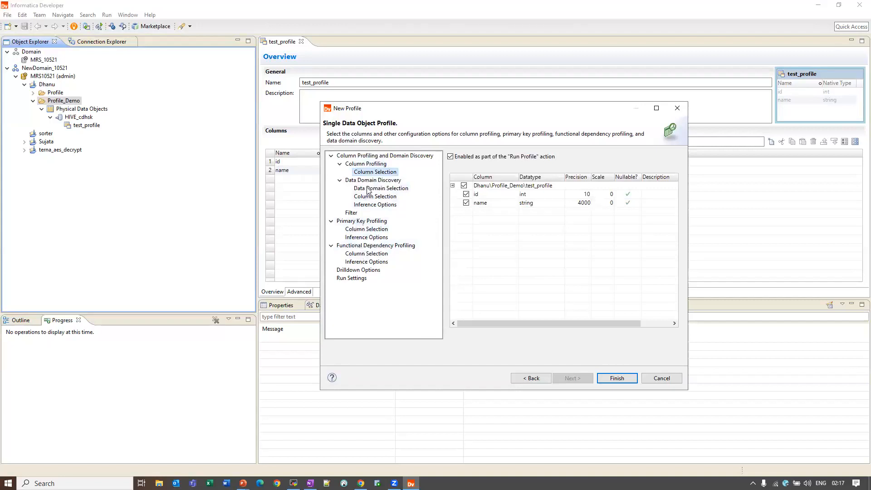
Step: In the run settings, choose Hadoop instead of Native as the validation environment, with Spark as the run-time environment
{"action": "left_click", "coordinate": [354, 278]}
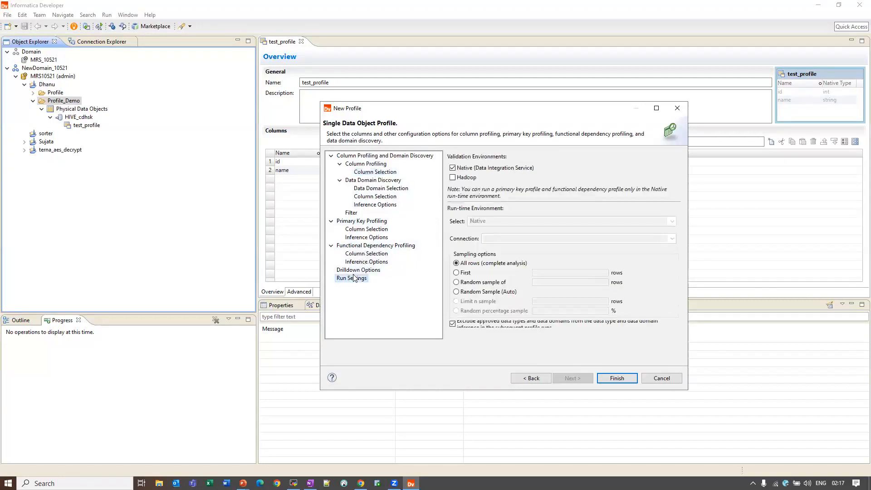
{"action": "left_click", "coordinate": [453, 178]}
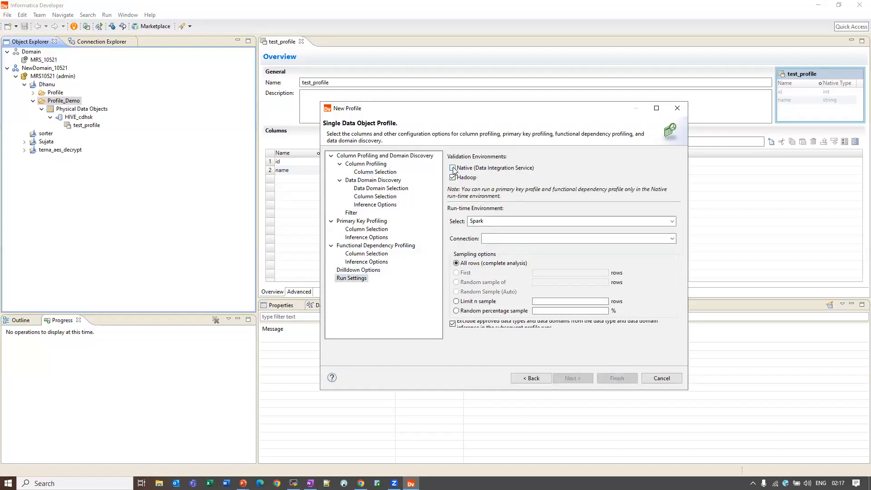
{"action": "left_click", "coordinate": [674, 220]}
{"action": "left_click", "coordinate": [673, 221]}
Step: Browse the available connections and set HADOOP_cdhsk as the run-time connection for the profile
{"action": "left_click", "coordinate": [673, 241]}
{"action": "left_click", "coordinate": [535, 260]}
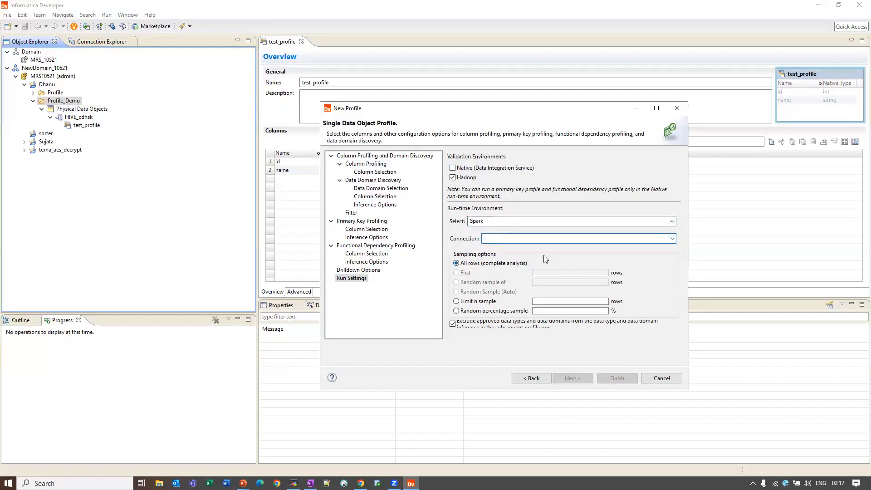
{"action": "left_click", "coordinate": [673, 238]}
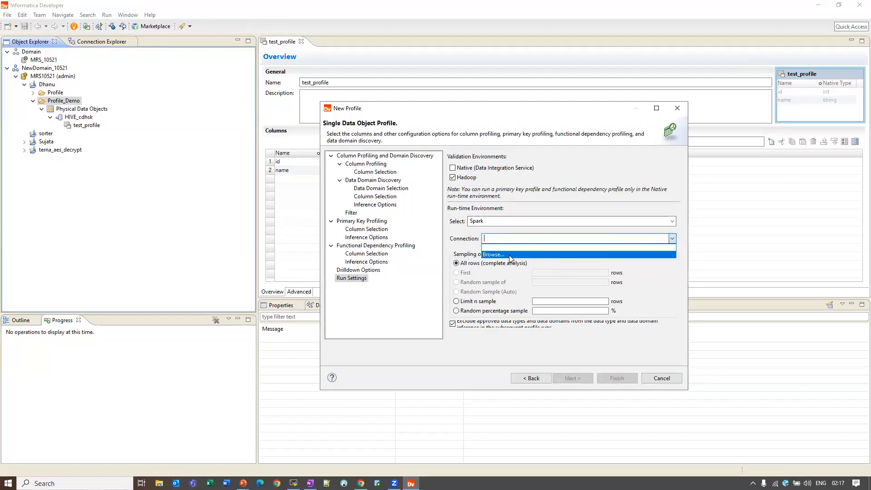
{"action": "left_click", "coordinate": [512, 257]}
{"action": "left_click", "coordinate": [502, 223]}
{"action": "left_click", "coordinate": [511, 282]}
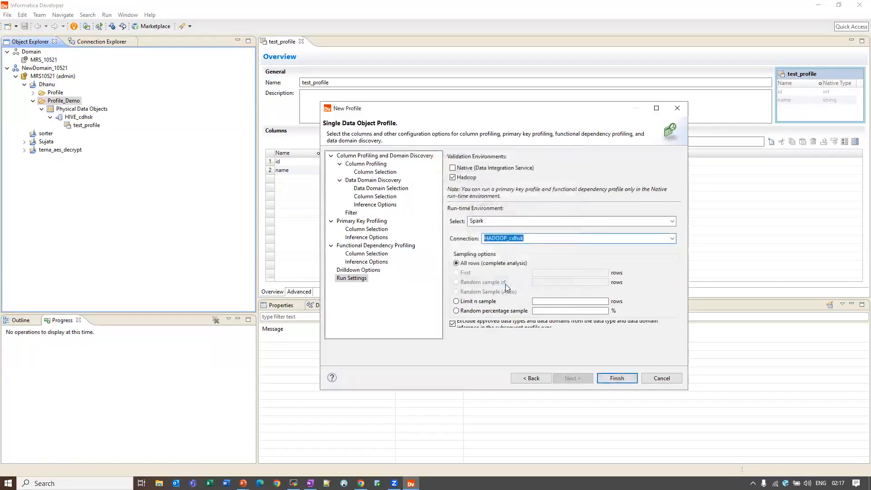
Step: Finish creating the profile, let it run in the background, and open its column profiling results
{"action": "left_click", "coordinate": [615, 382]}
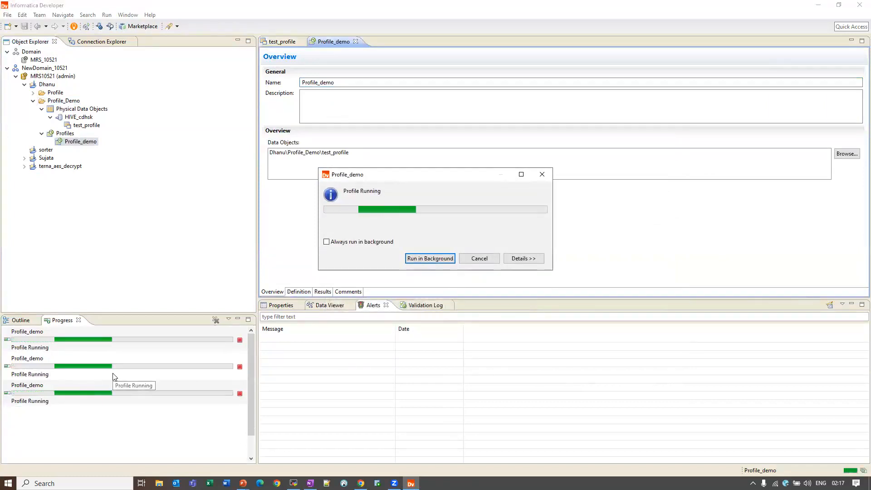
{"action": "left_click", "coordinate": [431, 259]}
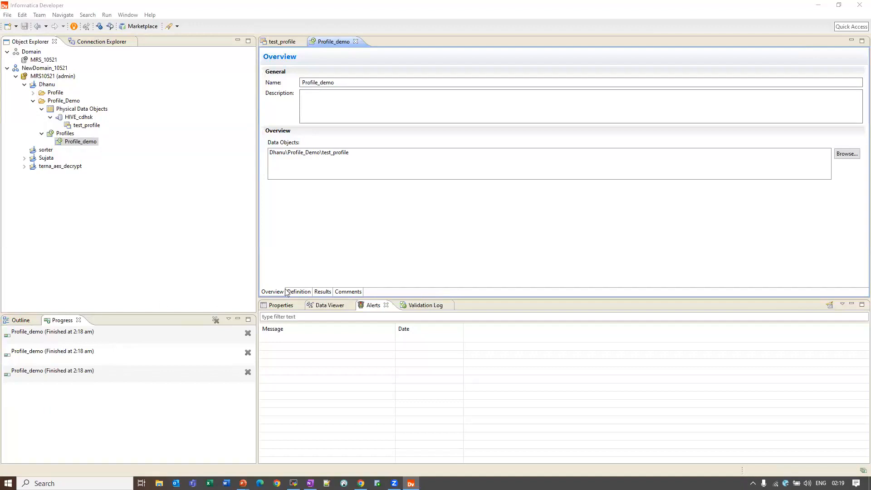
{"action": "left_click", "coordinate": [325, 291]}
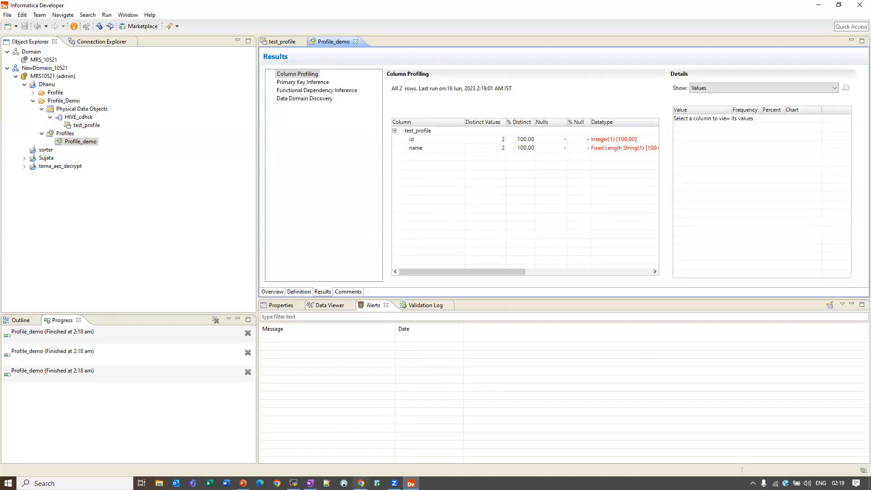
Step: Switch to Informatica Administrator in the browser and open the ad hoc jobs of the DISHDFC service in the execution statistics
{"action": "left_click", "coordinate": [360, 483]}
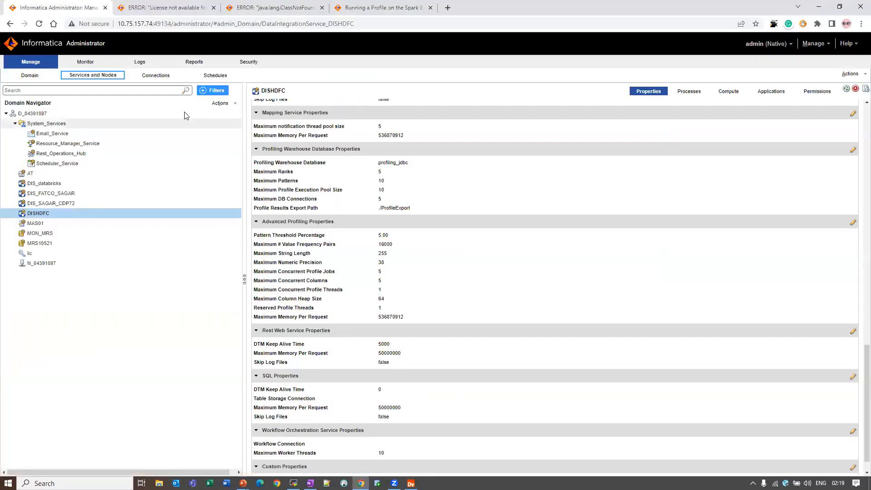
{"action": "left_click", "coordinate": [140, 64]}
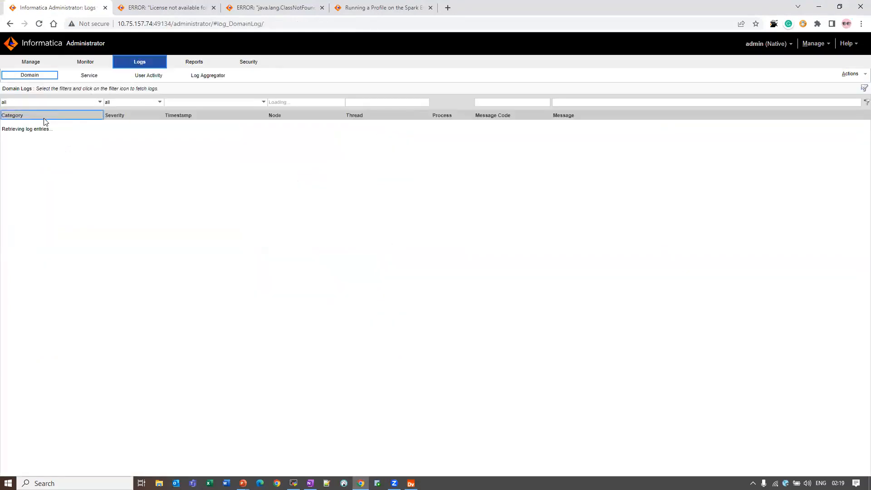
{"action": "left_click", "coordinate": [82, 64]}
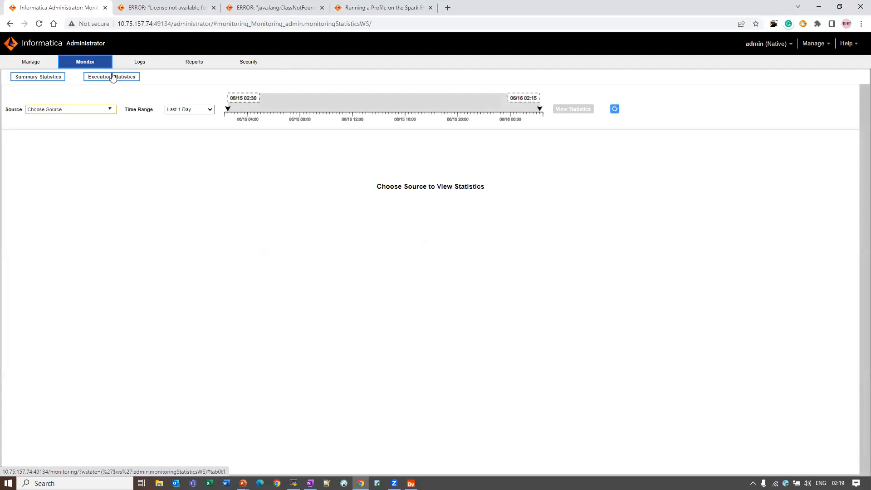
{"action": "left_click", "coordinate": [112, 77]}
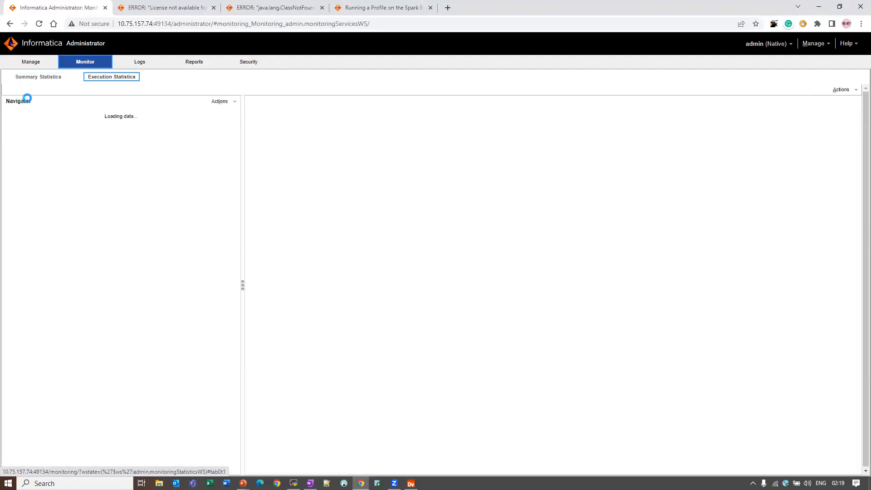
{"action": "left_click", "coordinate": [35, 111]}
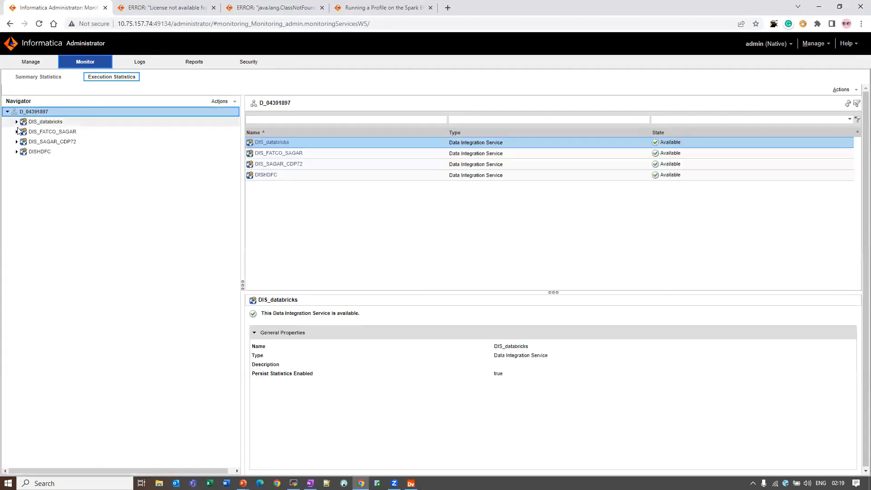
{"action": "left_click", "coordinate": [17, 152]}
{"action": "left_click", "coordinate": [36, 162]}
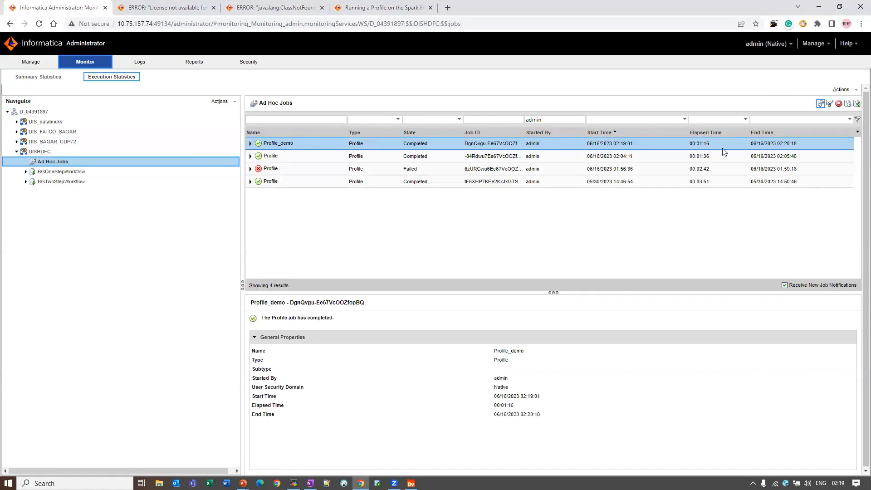
Step: Expand the Profile_demo job and its mapping, and view the properties of the InfaSpark0 Spark application
{"action": "left_click", "coordinate": [251, 144]}
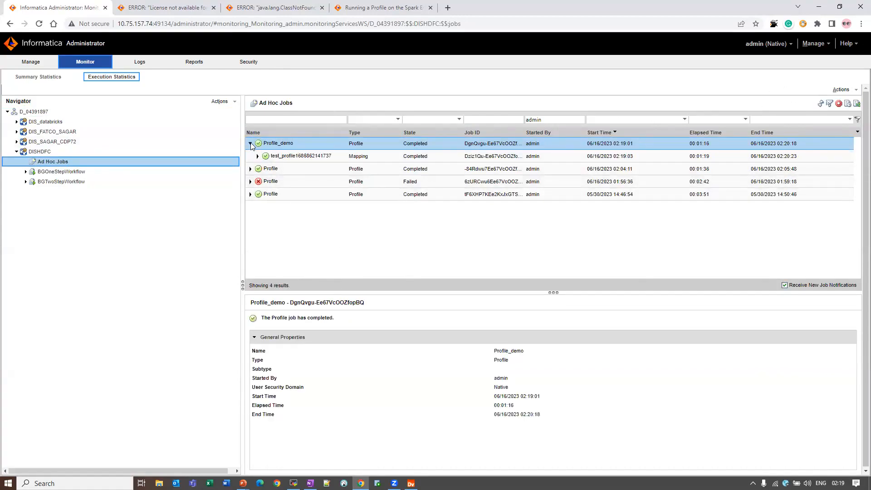
{"action": "left_click", "coordinate": [262, 158]}
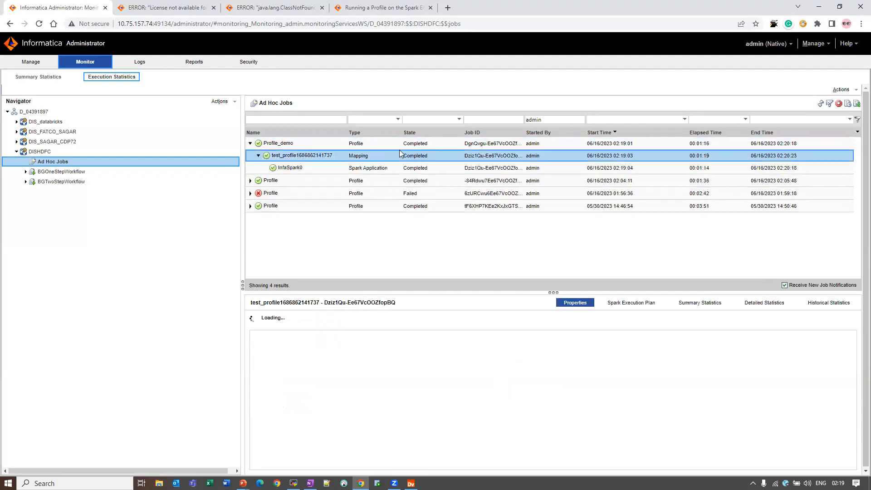
{"action": "left_click", "coordinate": [298, 170]}
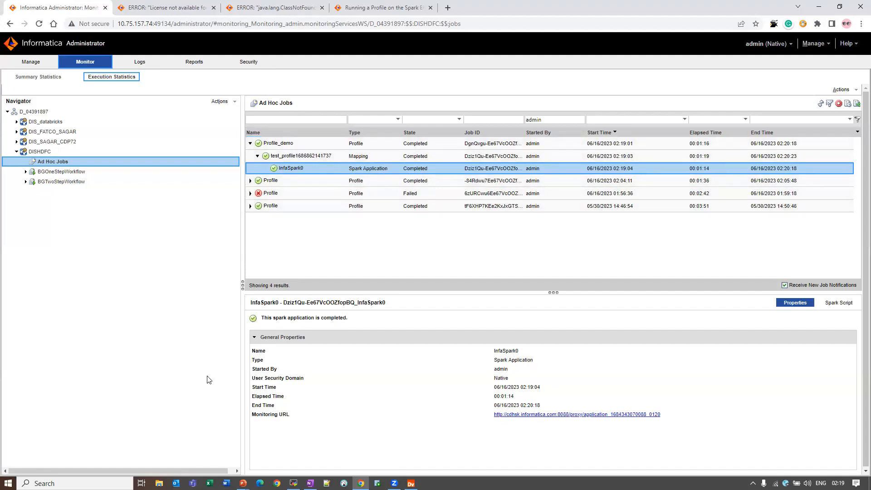
Step: Switch back to the PowerPoint slide show and advance through the Summary slide to the feedback contact slide
{"action": "left_click", "coordinate": [243, 483]}
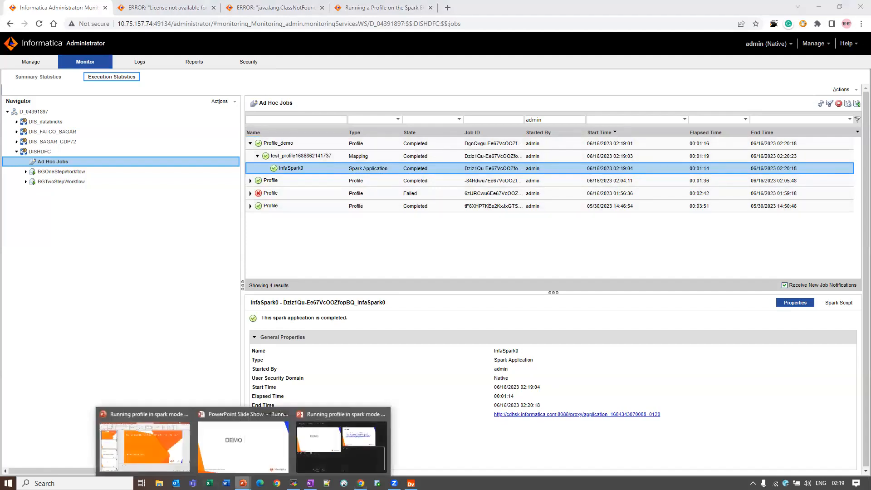
{"action": "left_click", "coordinate": [243, 442]}
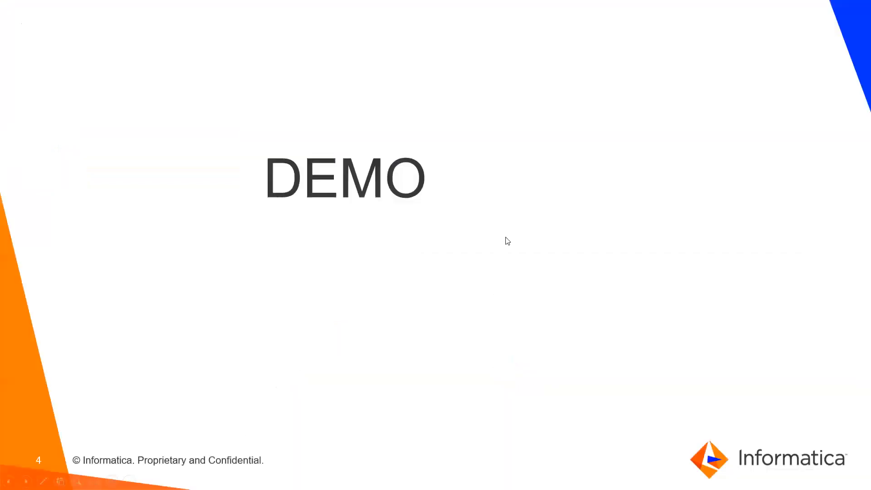
{"action": "left_click", "coordinate": [587, 204]}
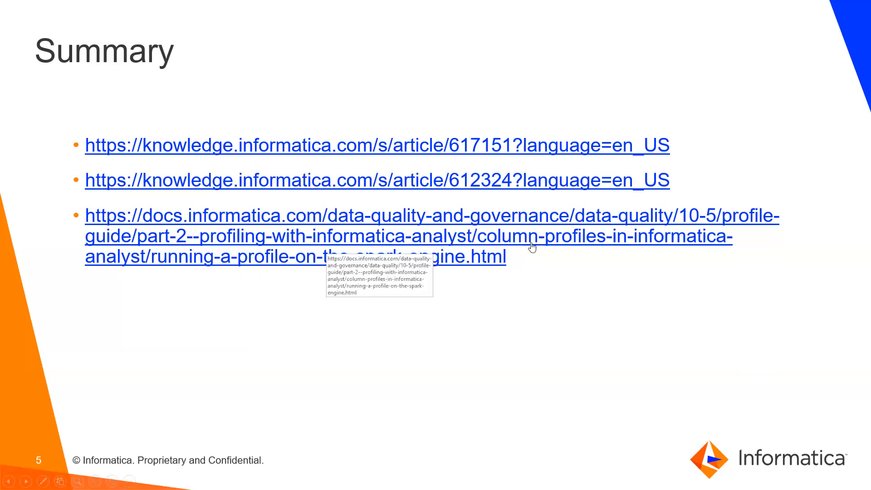
{"action": "left_click", "coordinate": [445, 349]}
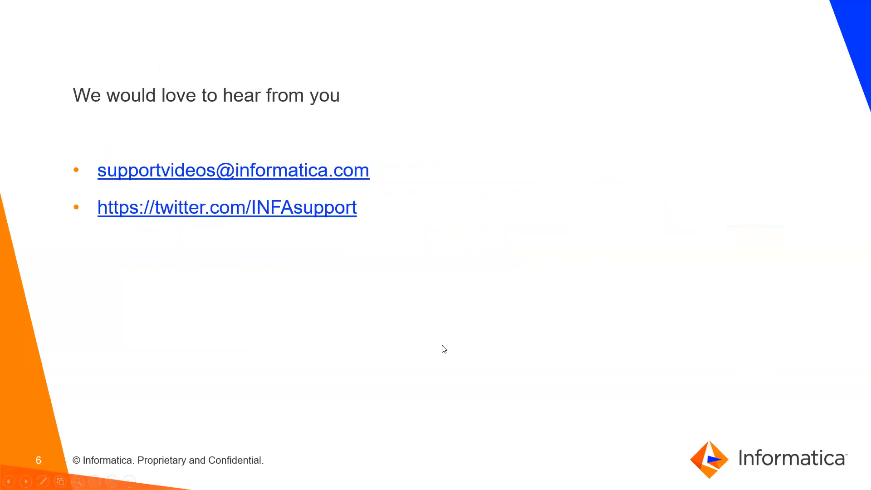